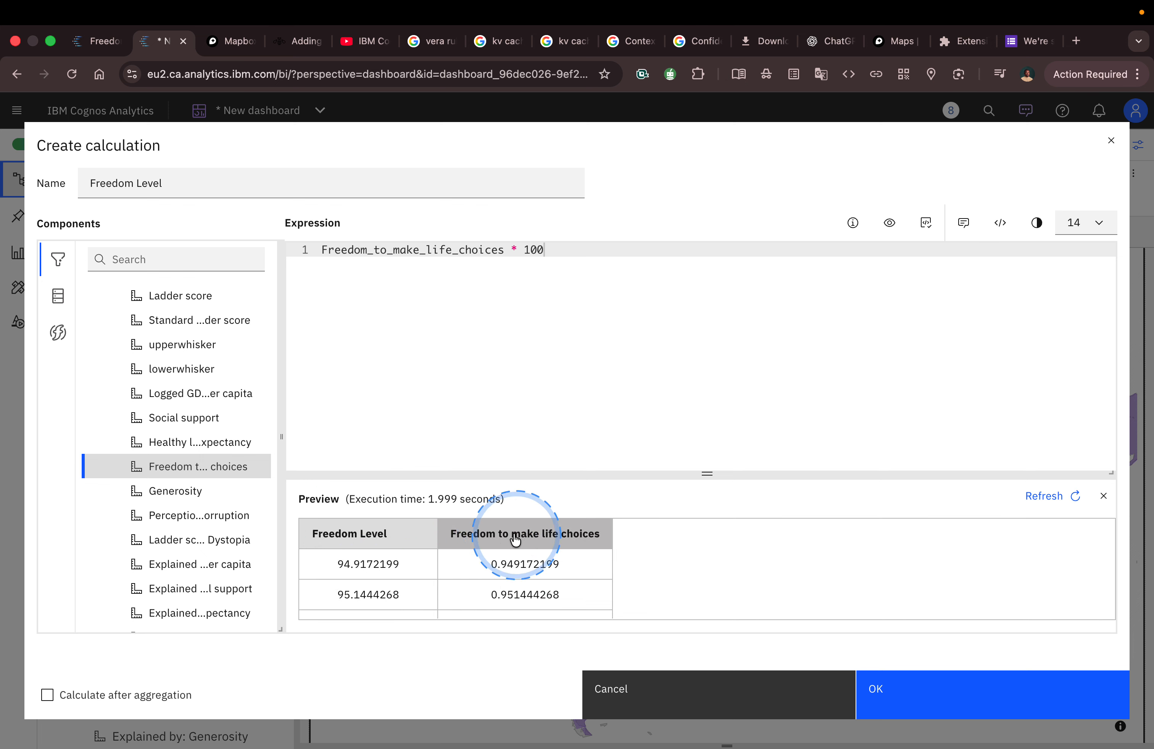
Step: Save the Freedom Level calculation and use it as the map's location color instead of Freedom to make life choices
{"action": "left_click", "coordinate": [886, 690]}
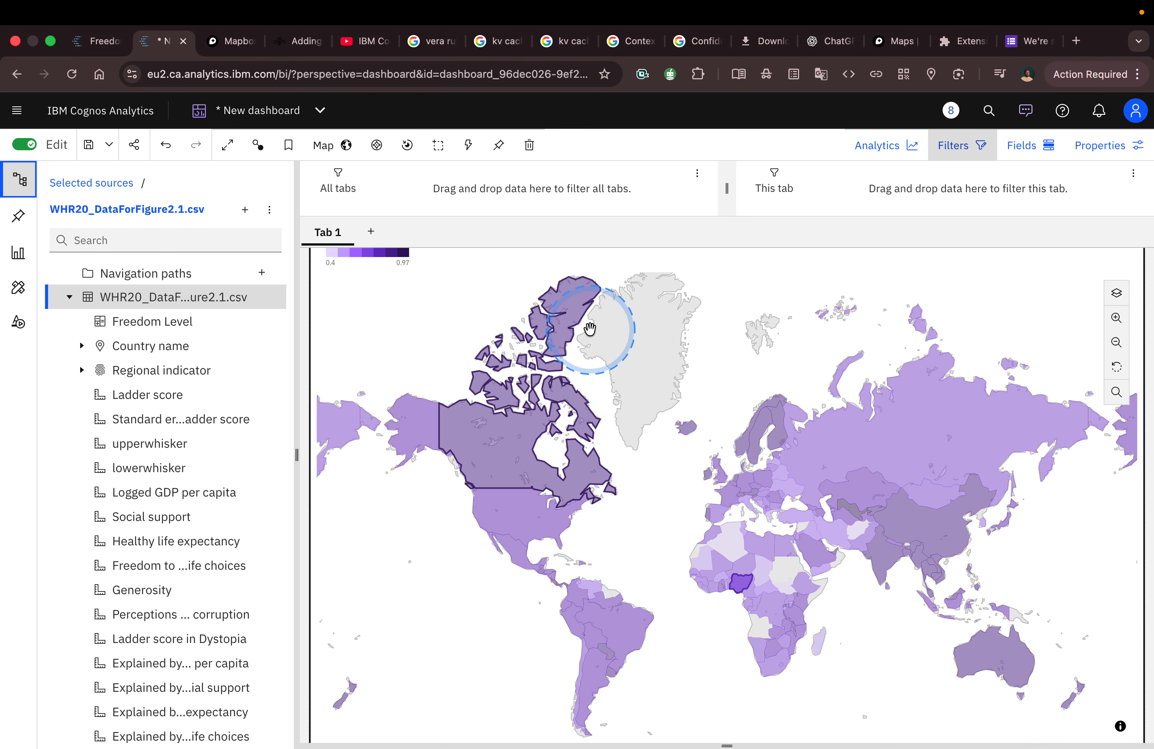
{"action": "left_click", "coordinate": [1019, 144]}
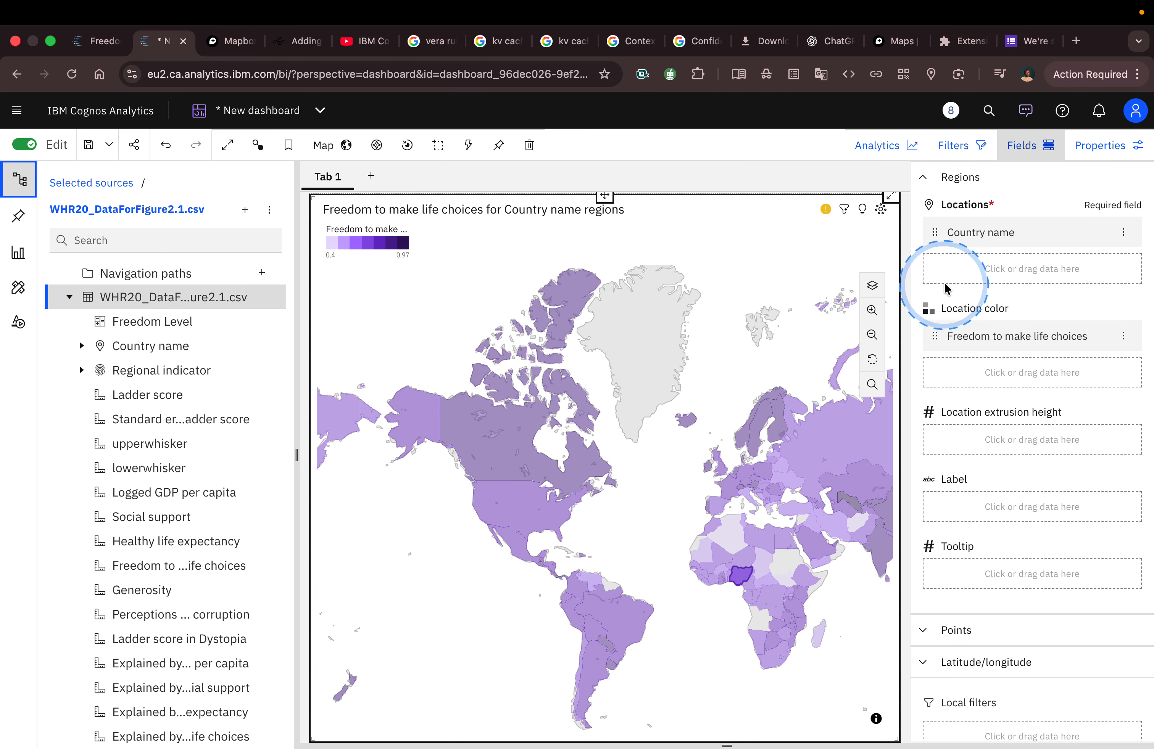
{"action": "scroll", "coordinate": [204, 406], "scroll_direction": "down", "scroll_amount": 2}
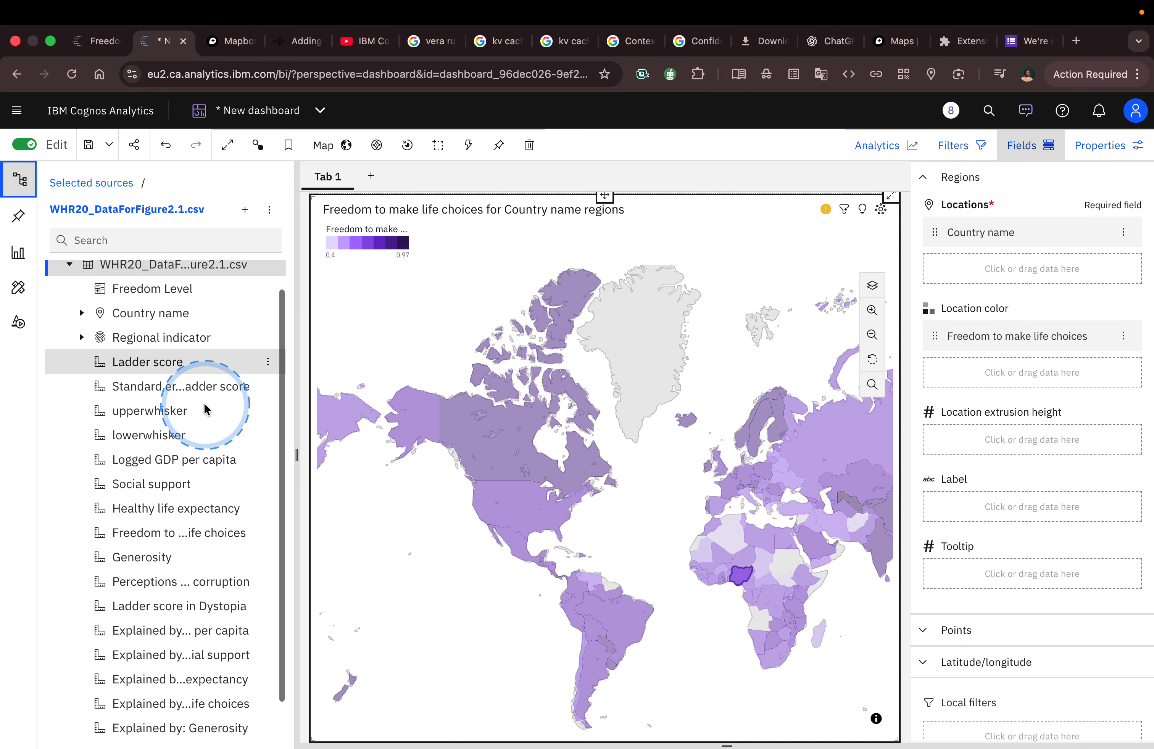
{"action": "scroll", "coordinate": [204, 406], "scroll_direction": "up", "scroll_amount": 2}
{"action": "left_click_drag", "start_coordinate": [161, 318], "coordinate": [1022, 336]}
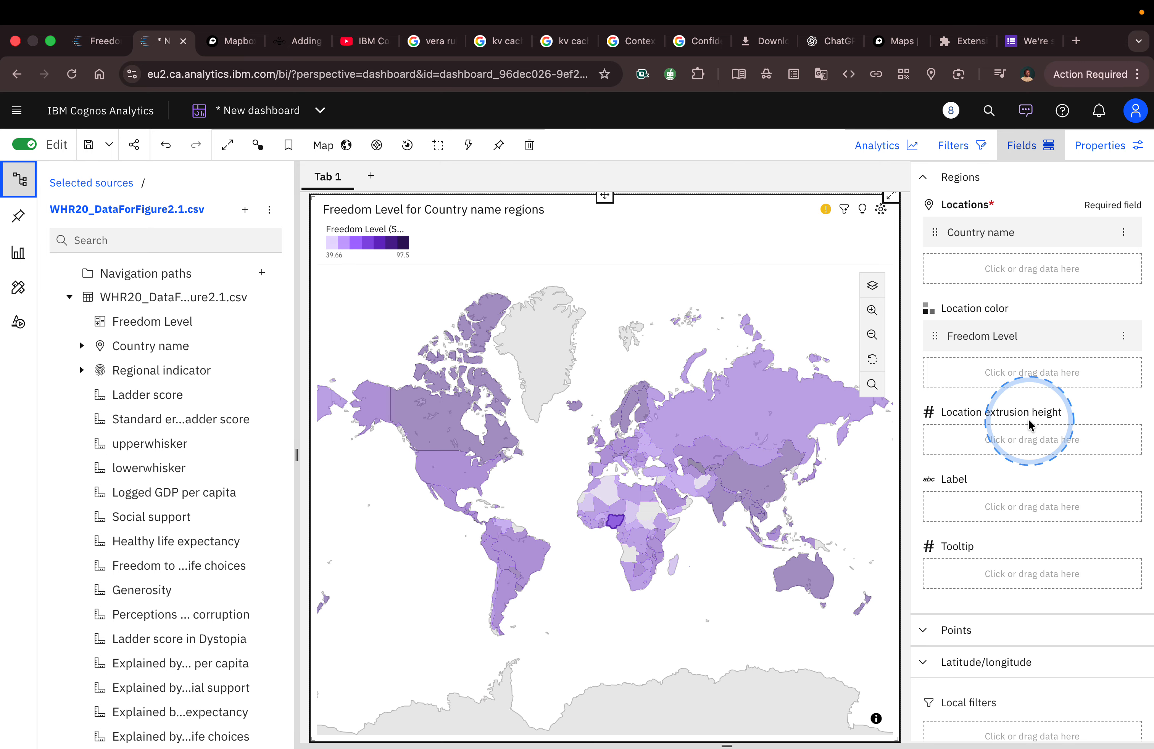
Step: Clear the selected country on the map and remove Freedom Level from the map's label field
{"action": "key", "text": "ctrl+Left"}
{"action": "key", "text": "ctrl+Right"}
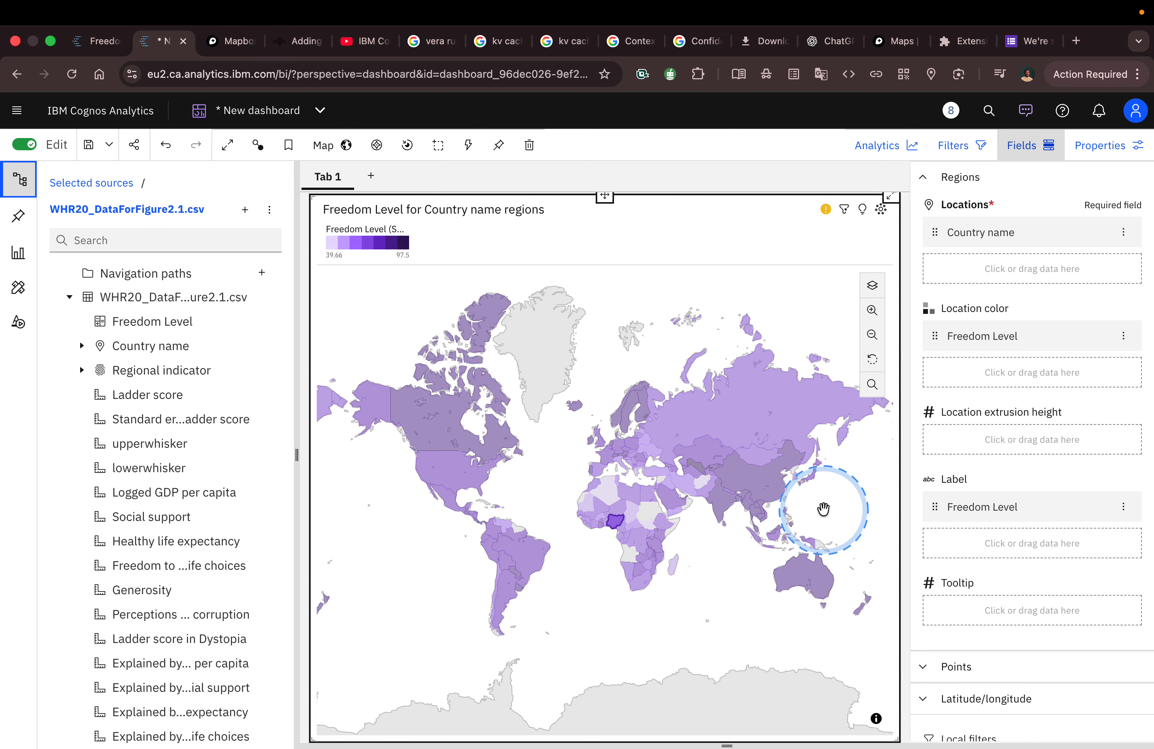
{"action": "left_click", "coordinate": [694, 552]}
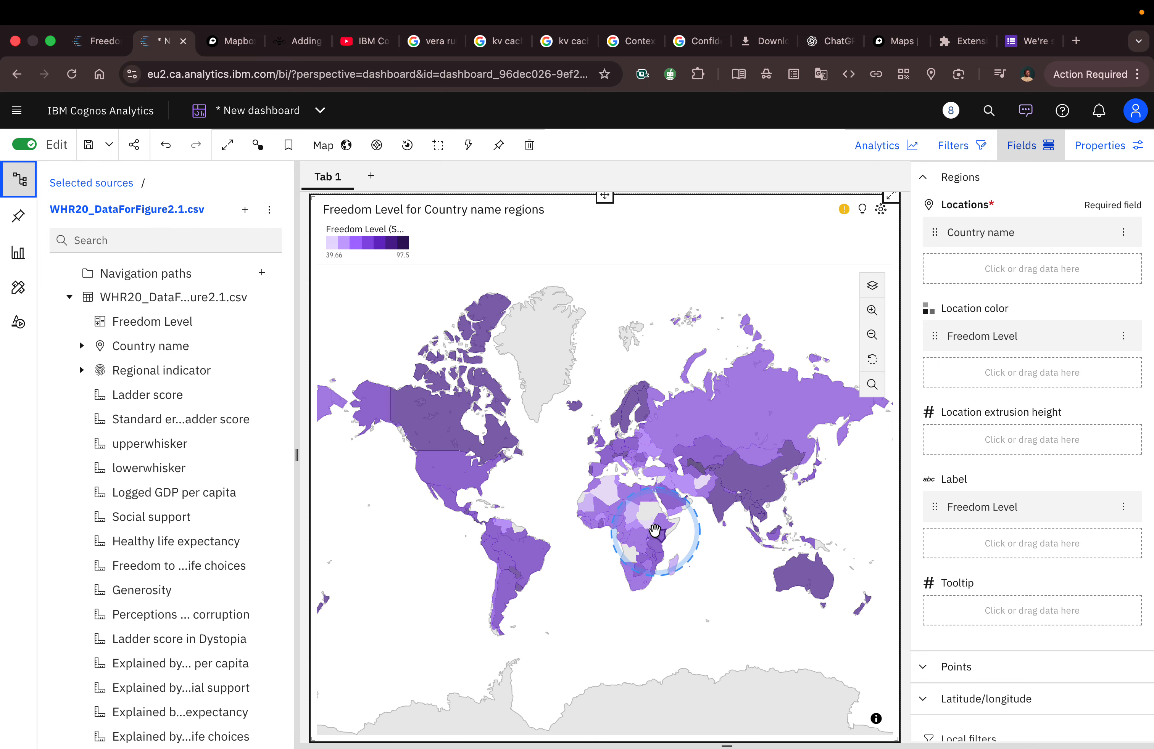
{"action": "left_click", "coordinate": [1124, 507]}
{"action": "left_click", "coordinate": [1065, 618]}
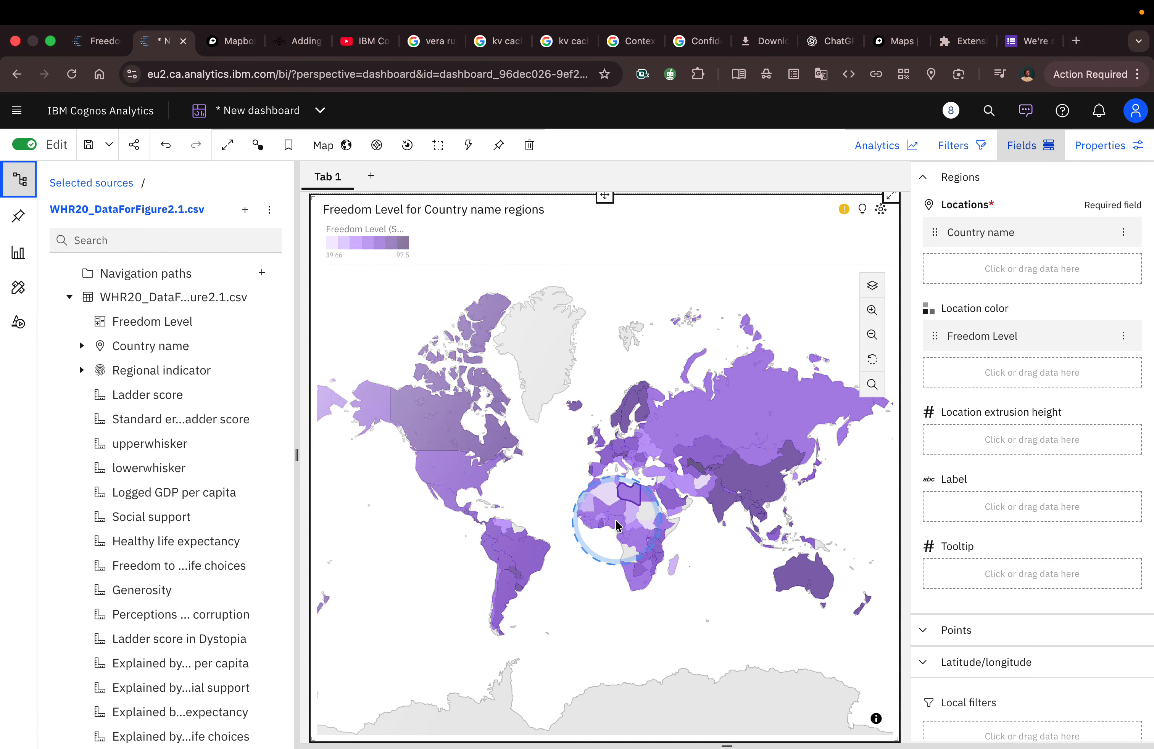
Step: Compare Nigeria's Freedom Level on the map with its value in the Tableau Public reference visualization, and return to Cognos Analytics
{"action": "mouse_move", "coordinate": [609, 521]}
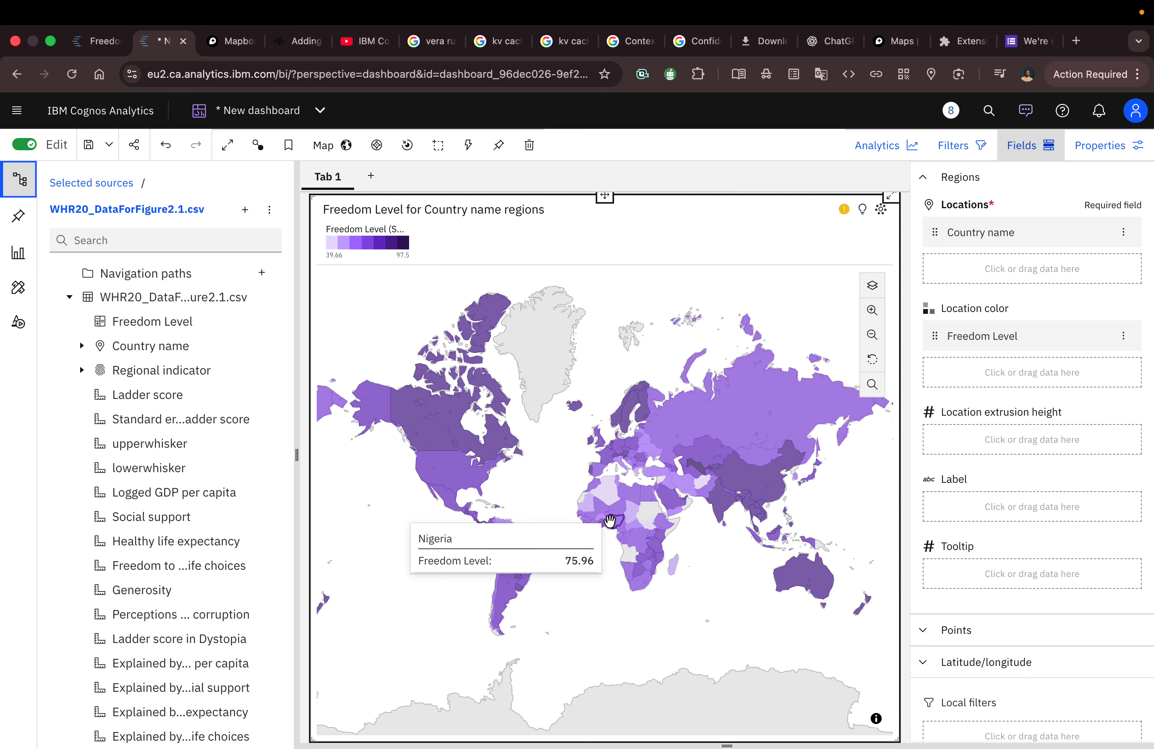
{"action": "key", "text": "ctrl+Left"}
{"action": "mouse_move", "coordinate": [574, 527]}
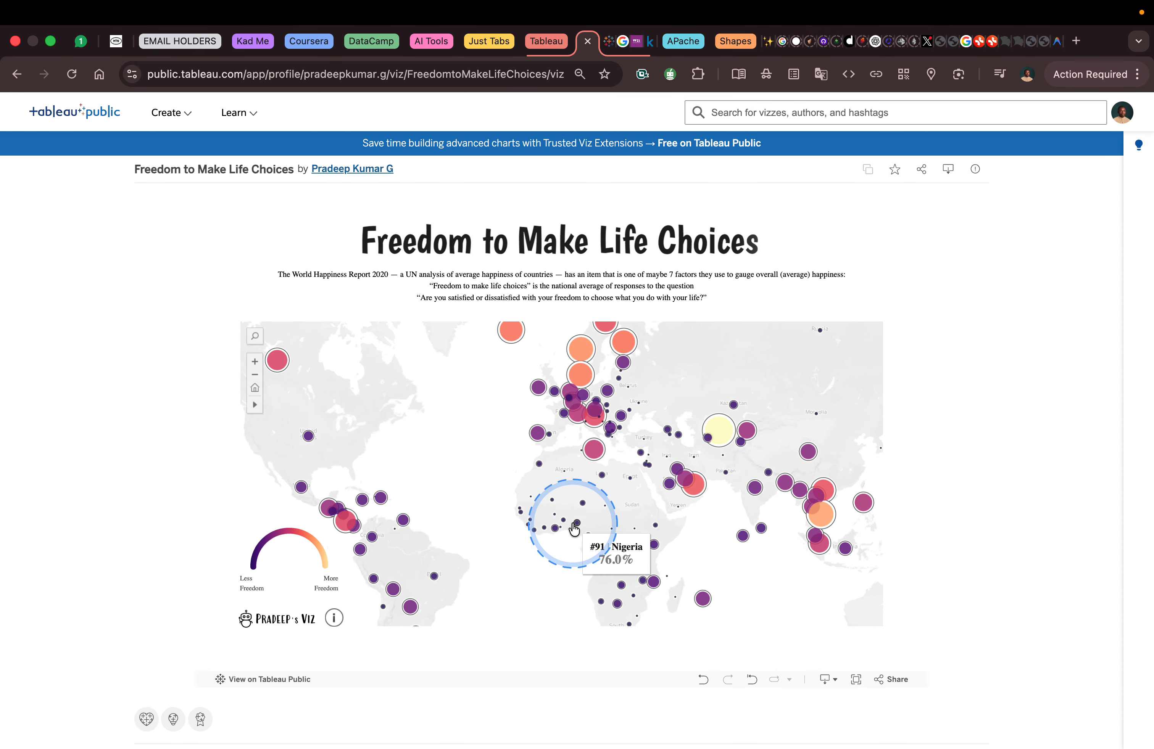
{"action": "key", "text": "ctrl+Right"}
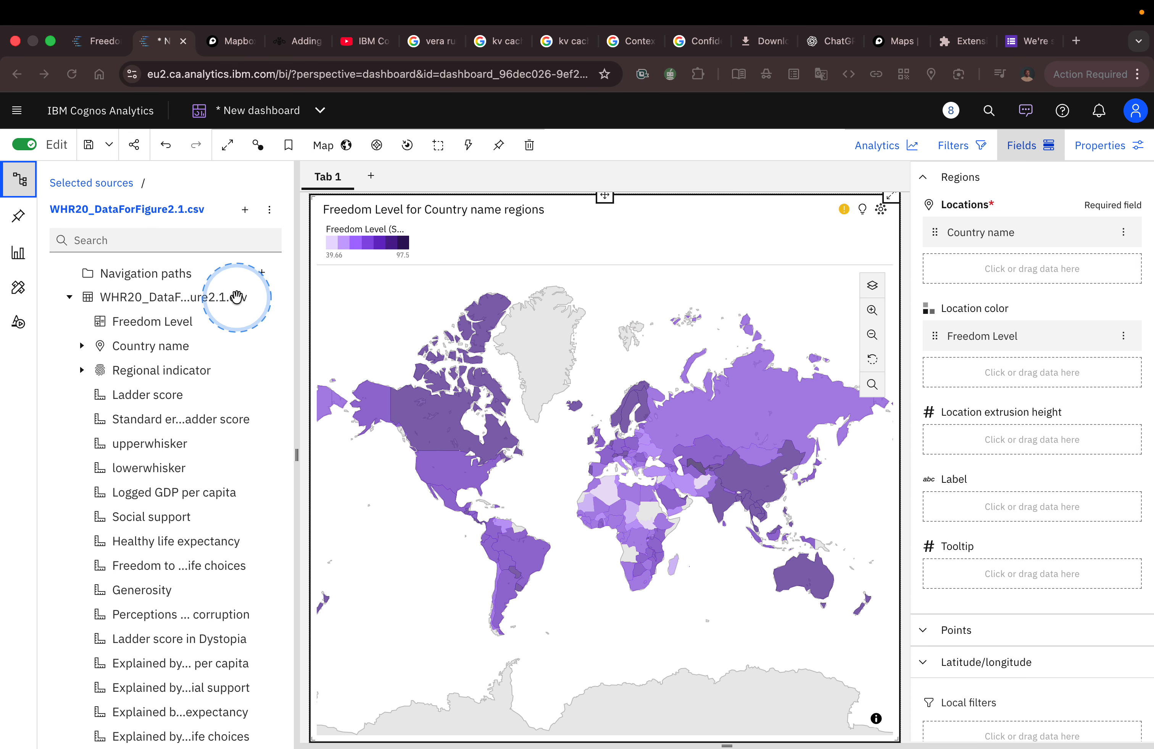
Step: Try a new calculation on WHR20_DataForFigure2.1.csv that applies the index function to Freedom Level
{"action": "left_click", "coordinate": [269, 298]}
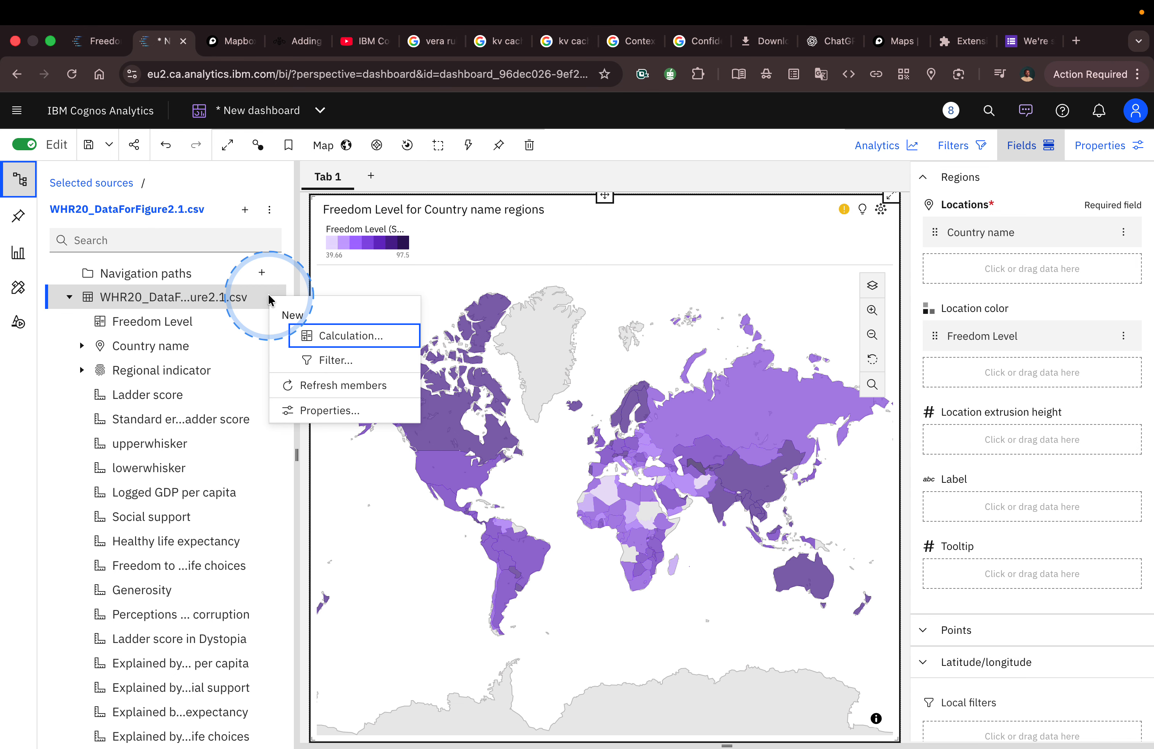
{"action": "left_click", "coordinate": [309, 336]}
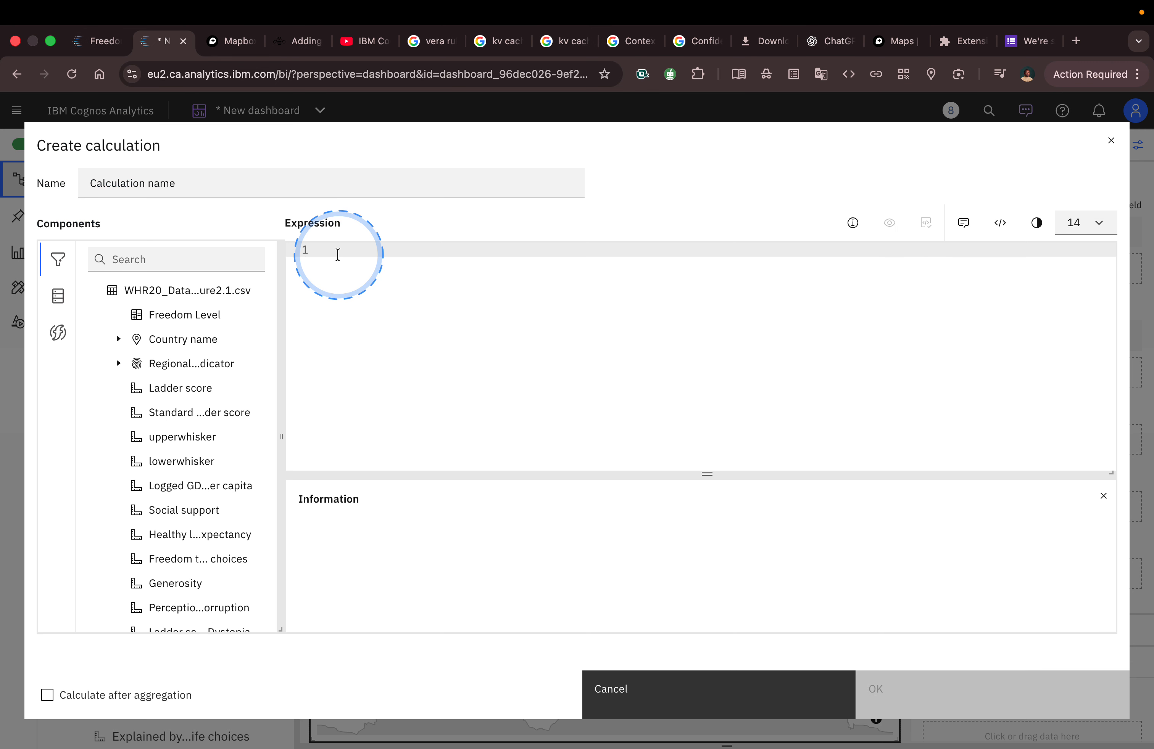
{"action": "type", "text": "index ( )"}
{"action": "left_click", "coordinate": [342, 269]}
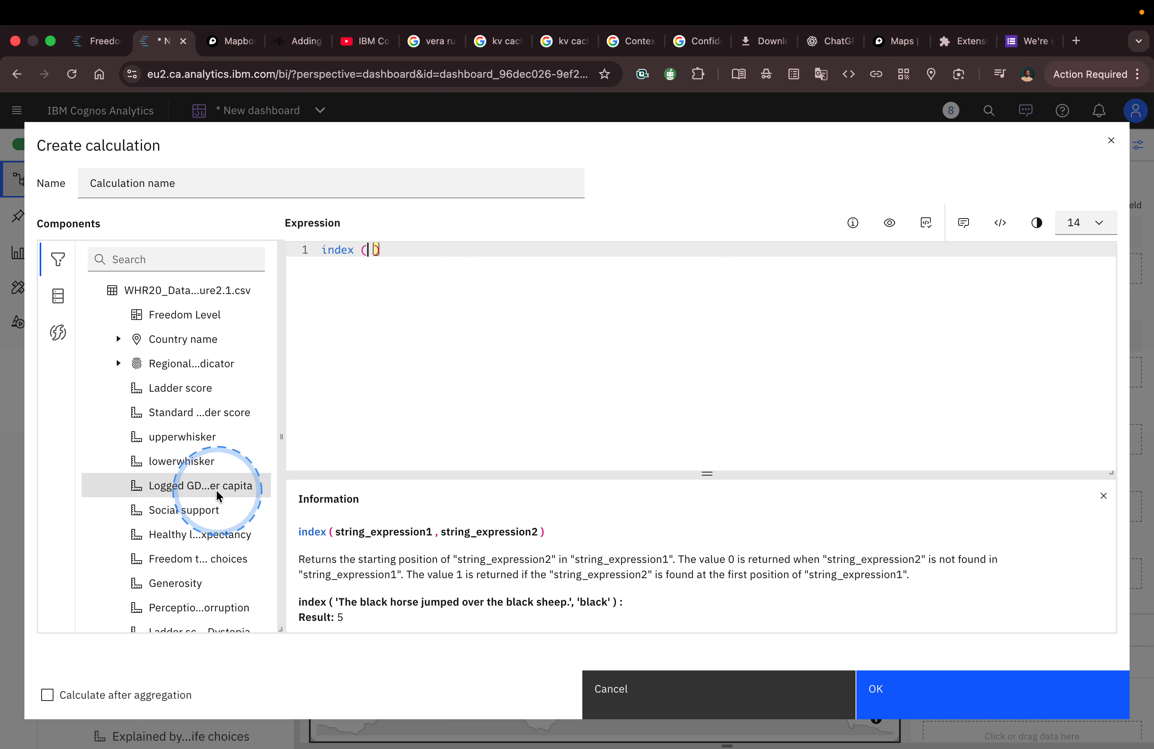
{"action": "double_click", "coordinate": [184, 315]}
Step: Validate the index expression and read through the validation results
{"action": "left_click", "coordinate": [925, 223]}
{"action": "scroll", "coordinate": [800, 515], "scroll_direction": "down", "scroll_amount": 15}
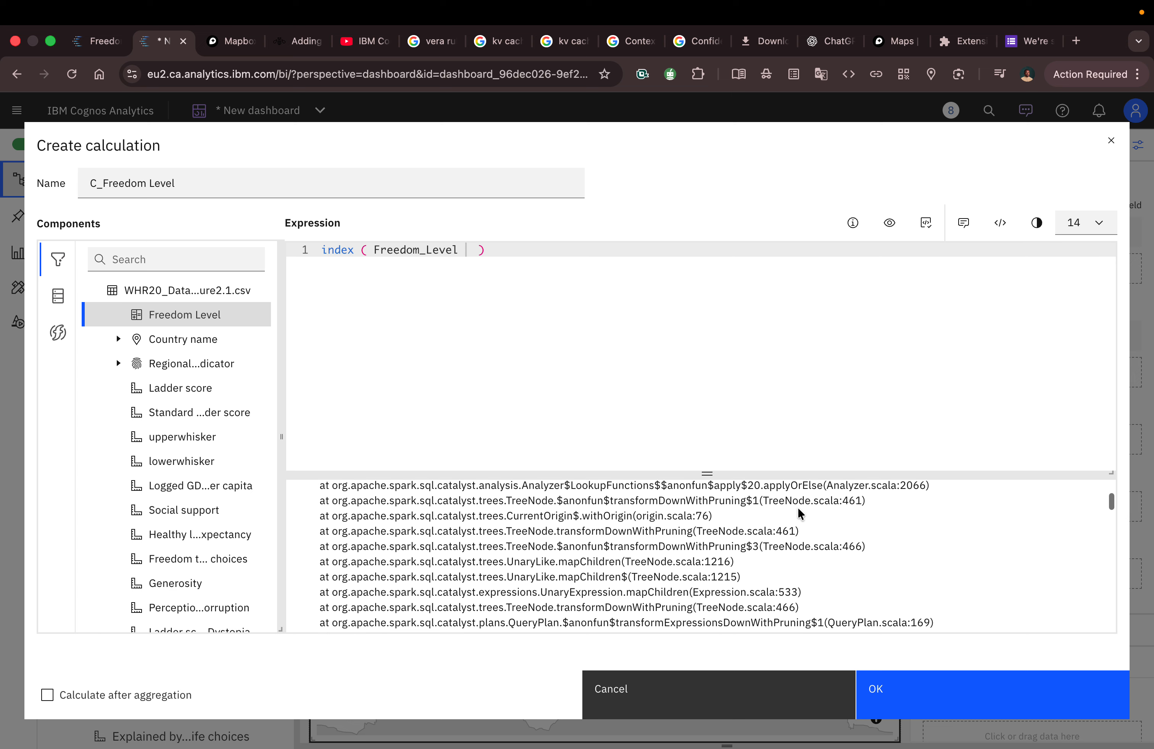
{"action": "scroll", "coordinate": [801, 514], "scroll_direction": "down", "scroll_amount": 12}
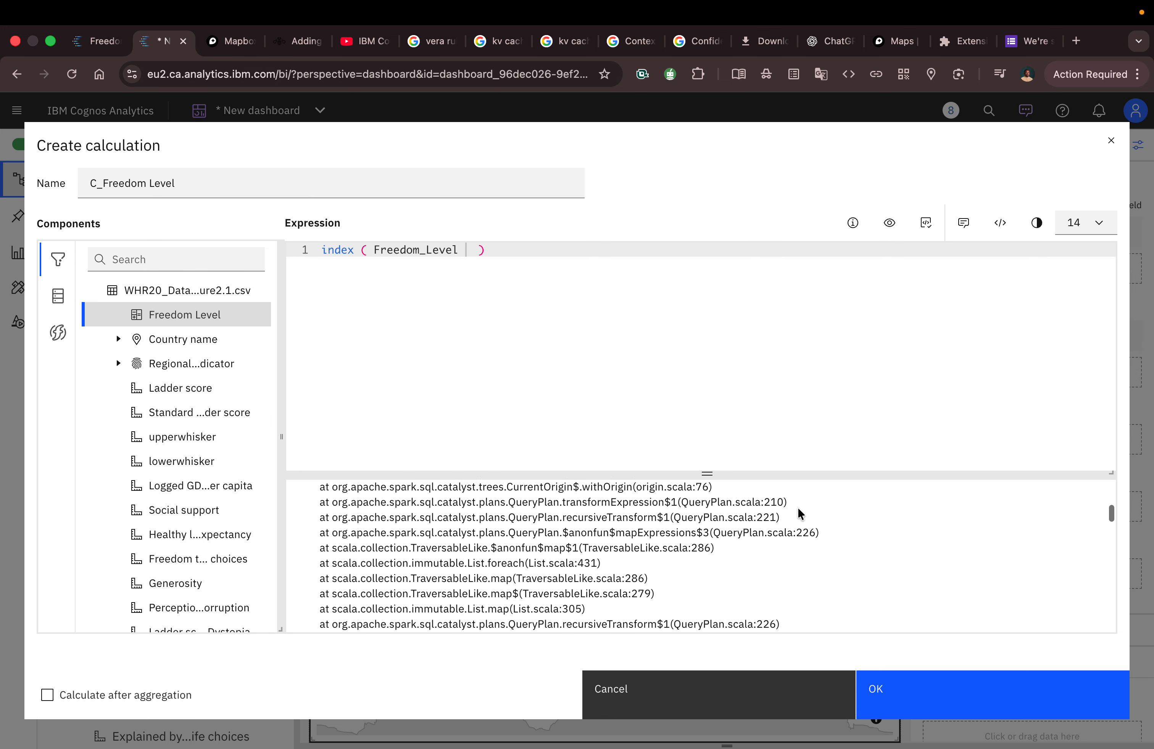
{"action": "scroll", "coordinate": [799, 512], "scroll_direction": "down", "scroll_amount": 15}
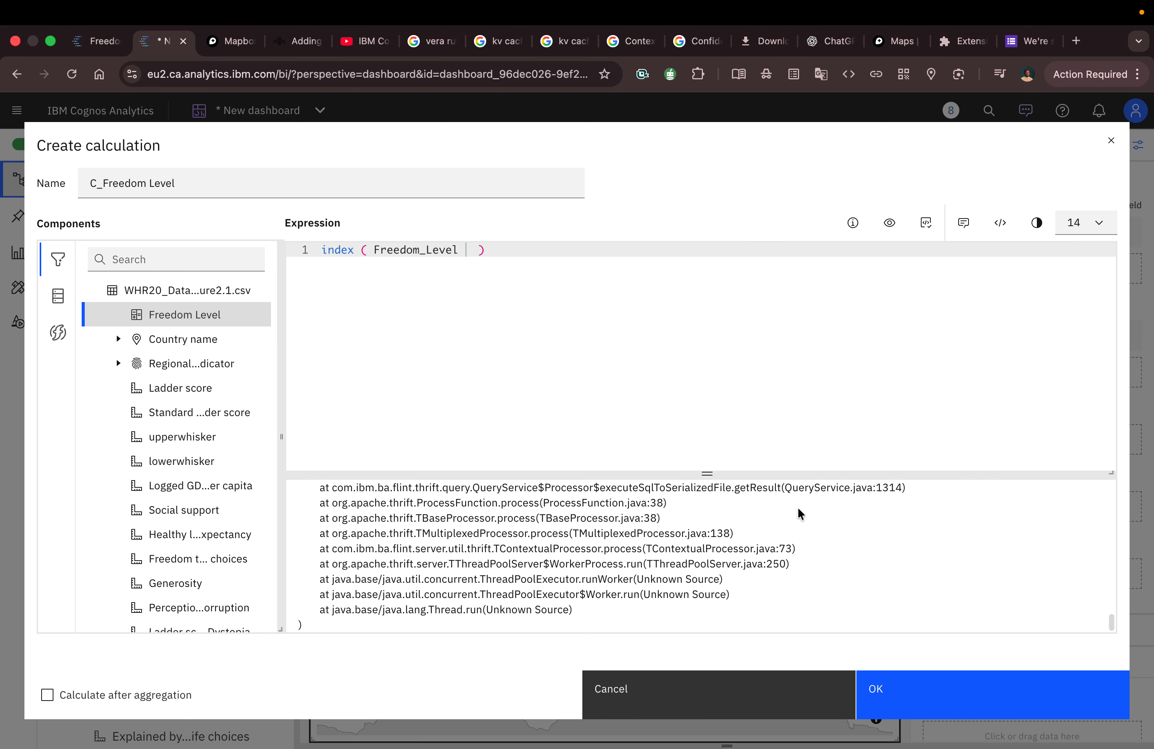
{"action": "scroll", "coordinate": [801, 514], "scroll_direction": "up", "scroll_amount": 10}
Step: Remove the extra spaces inside the parentheses so the expression reads index (Freedom_Level)
{"action": "left_click", "coordinate": [478, 251]}
{"action": "key", "text": "BackSpace"}
{"action": "key", "text": "BackSpace"}
{"action": "key", "text": "BackSpace"}
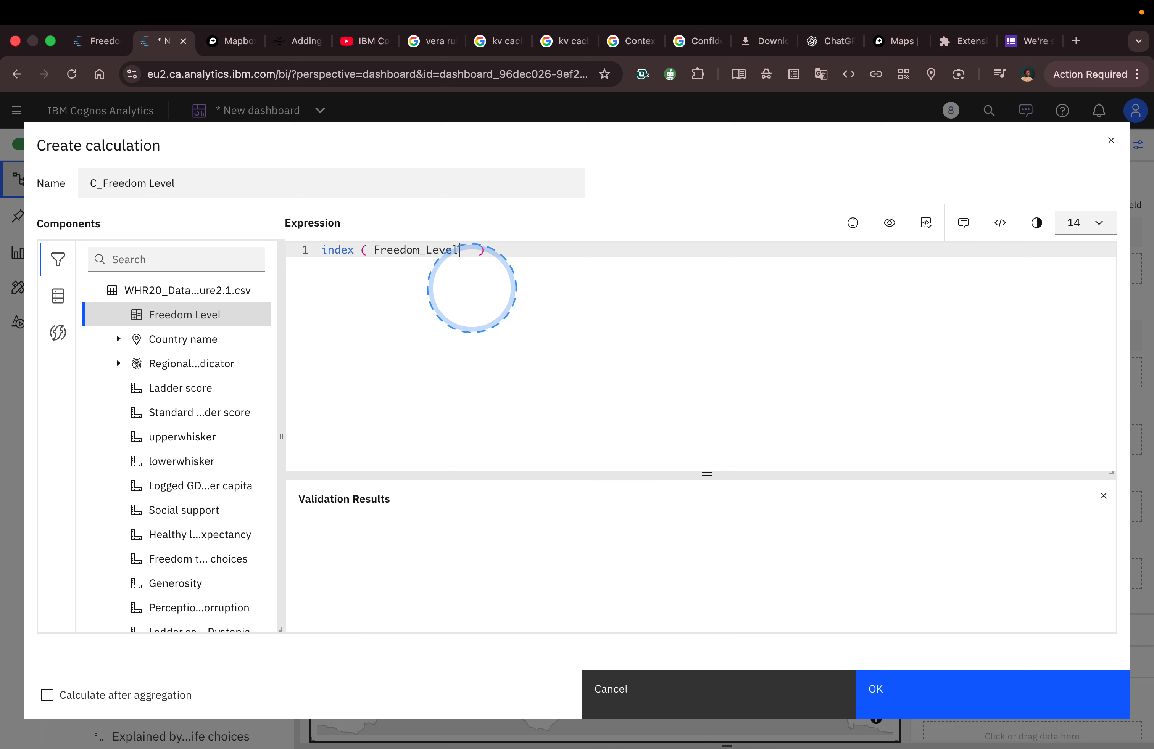
{"action": "key", "text": "super+z"}
{"action": "key", "text": "BackSpace"}
{"action": "key", "text": "BackSpace"}
{"action": "key", "text": "BackSpace"}
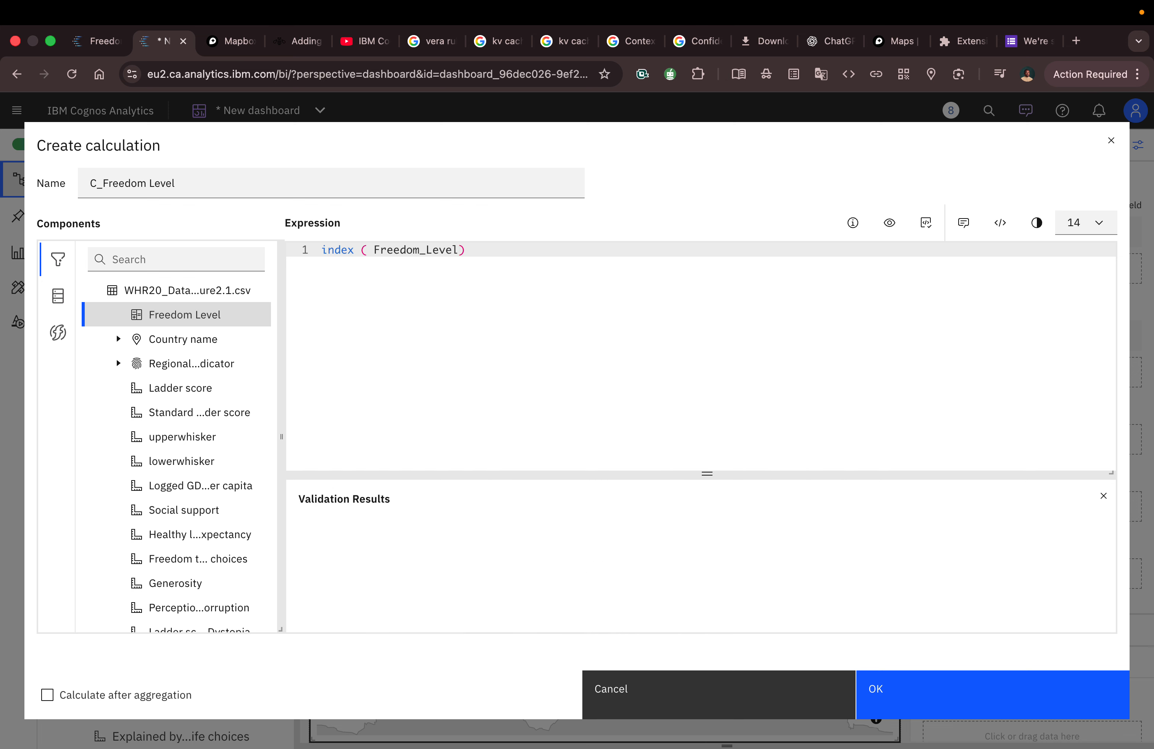
{"action": "key", "text": "Left"}
{"action": "key", "text": "Left"}
{"action": "key", "text": "Left"}
{"action": "key", "text": "Left"}
{"action": "key", "text": "Left"}
{"action": "key", "text": "Left"}
{"action": "key", "text": "Left"}
{"action": "key", "text": "Left"}
{"action": "key", "text": "Left"}
{"action": "key", "text": "Left"}
{"action": "key", "text": "Left"}
{"action": "key", "text": "Left"}
{"action": "key", "text": "Left"}
{"action": "key", "text": "BackSpace"}
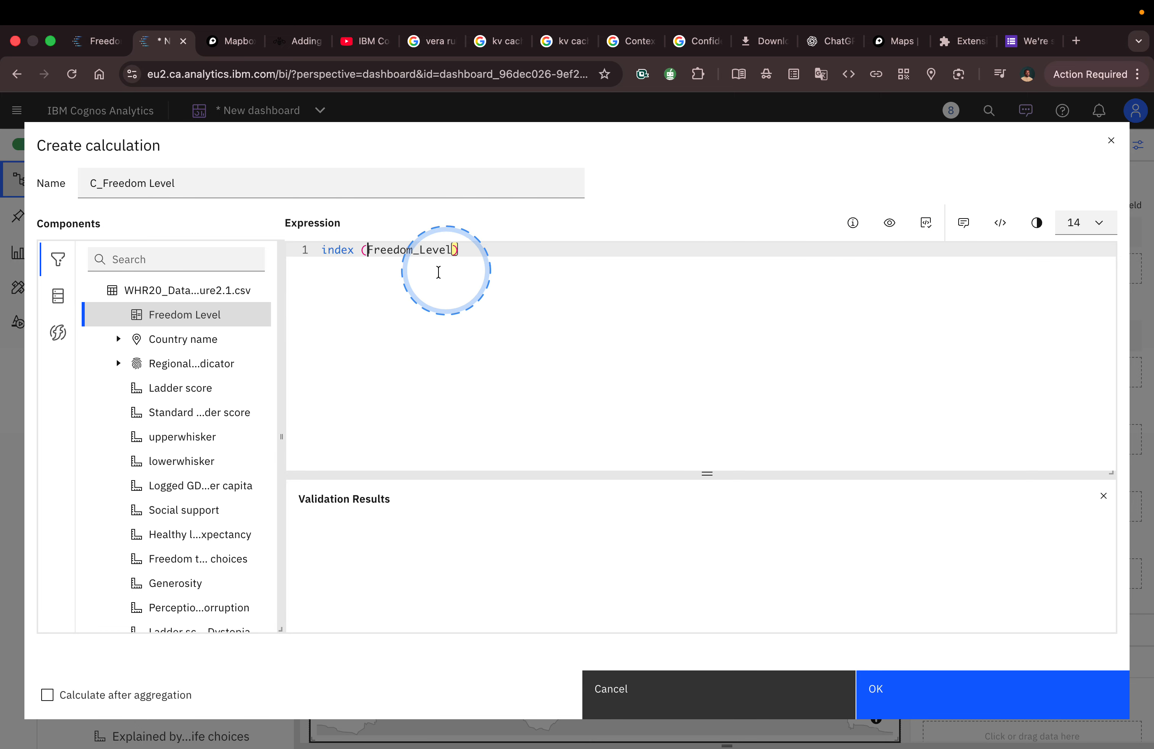
Step: Try a different field in place of Freedom_Level in the index expression, validate it, and cancel the calculation
{"action": "double_click", "coordinate": [411, 251]}
{"action": "key", "text": "BackSpace"}
{"action": "scroll", "coordinate": [195, 510], "scroll_direction": "down", "scroll_amount": 1}
{"action": "double_click", "coordinate": [198, 497]}
{"action": "left_click", "coordinate": [926, 223]}
{"action": "left_click", "coordinate": [671, 701]}
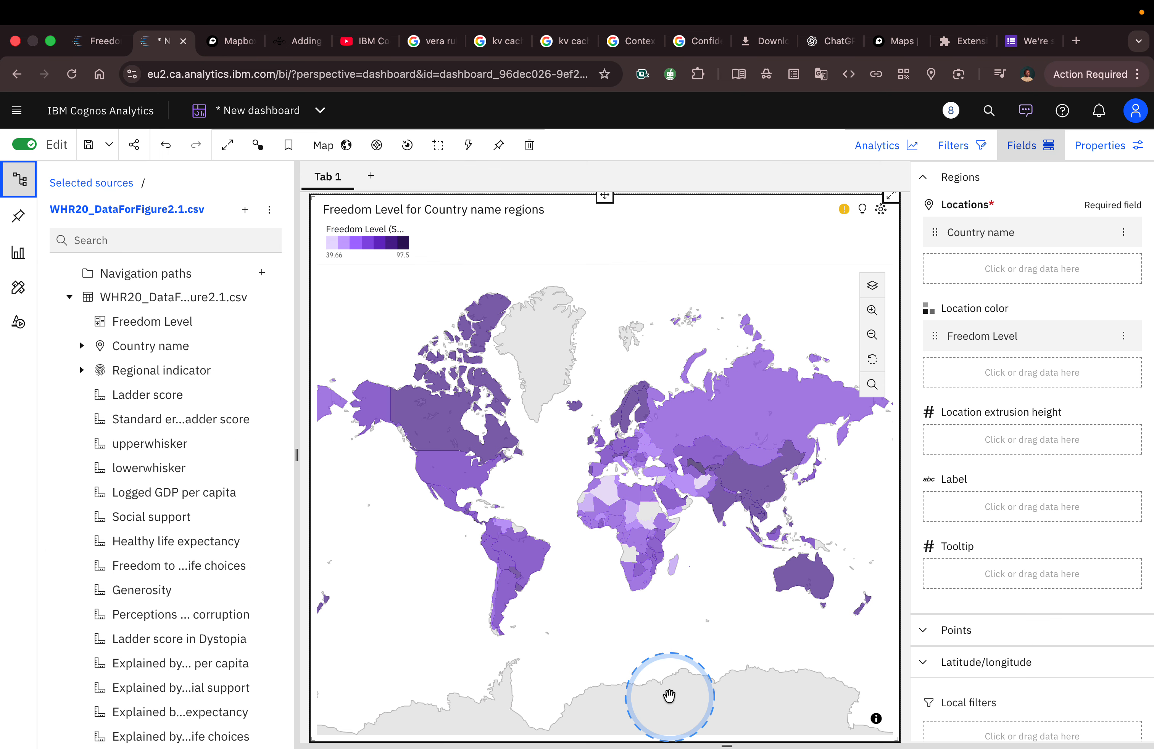
Step: Hide the fields and data source panes to widen the map, and inspect Nigeria's Freedom Level on it
{"action": "left_click", "coordinate": [1028, 164]}
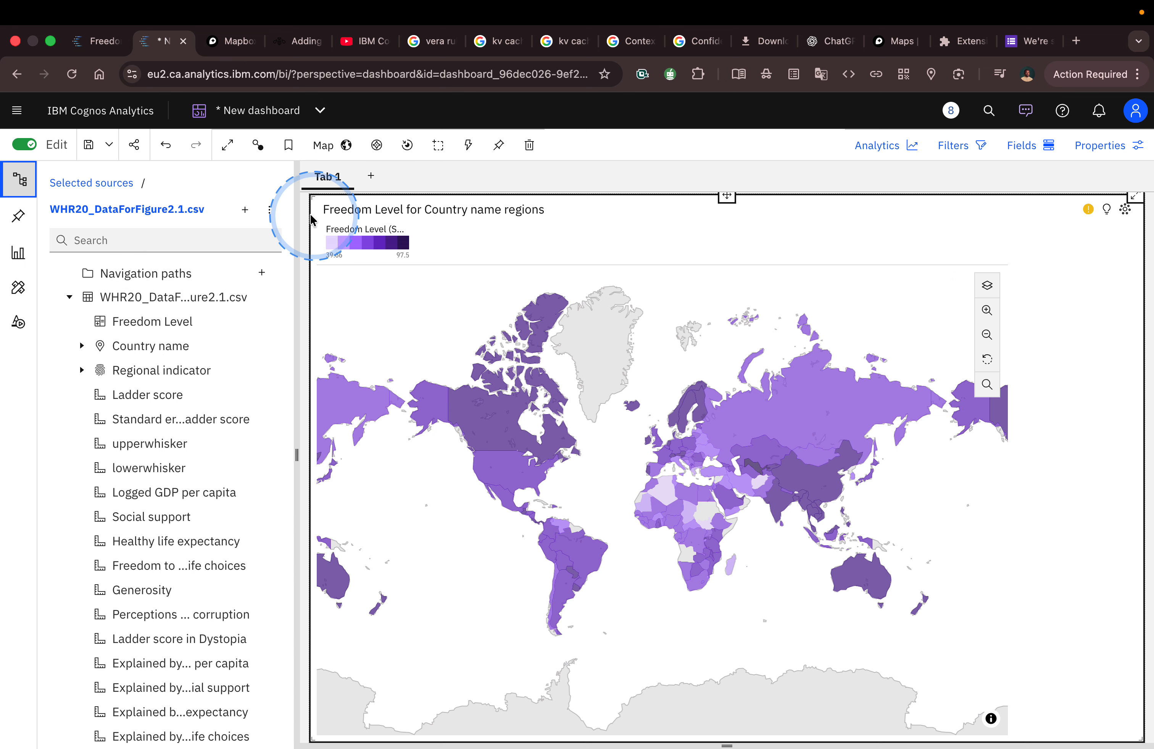
{"action": "left_click", "coordinate": [19, 180]}
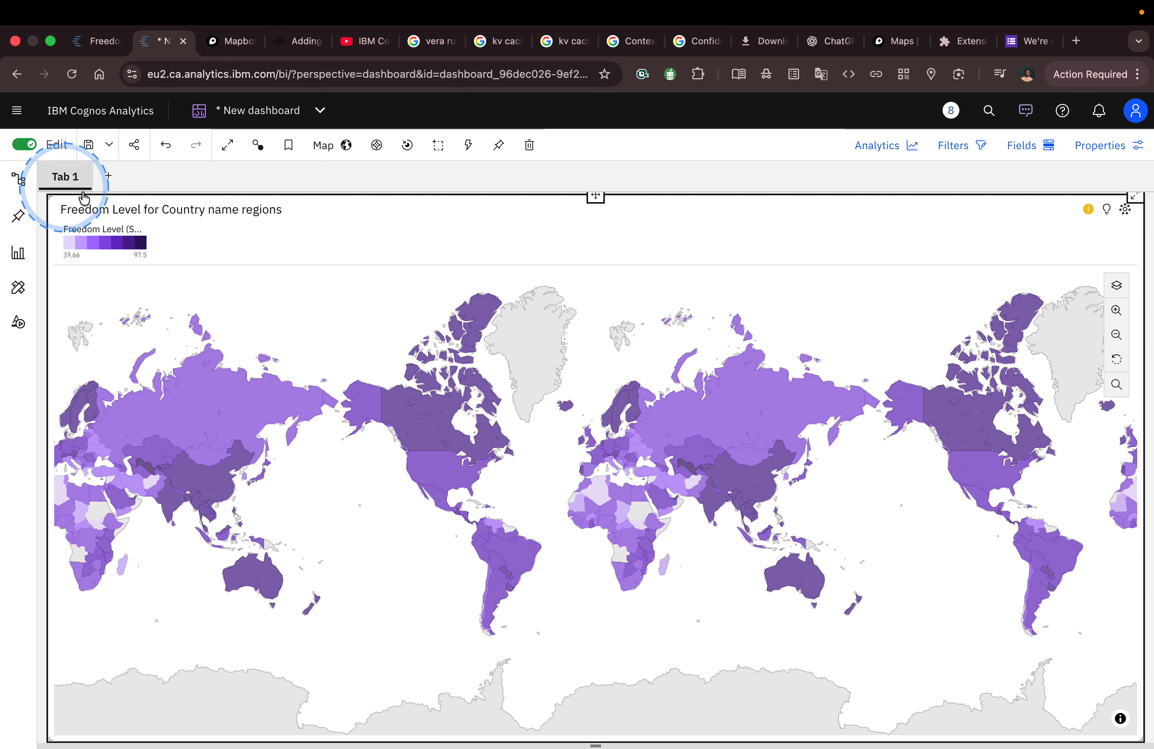
{"action": "left_click", "coordinate": [619, 513]}
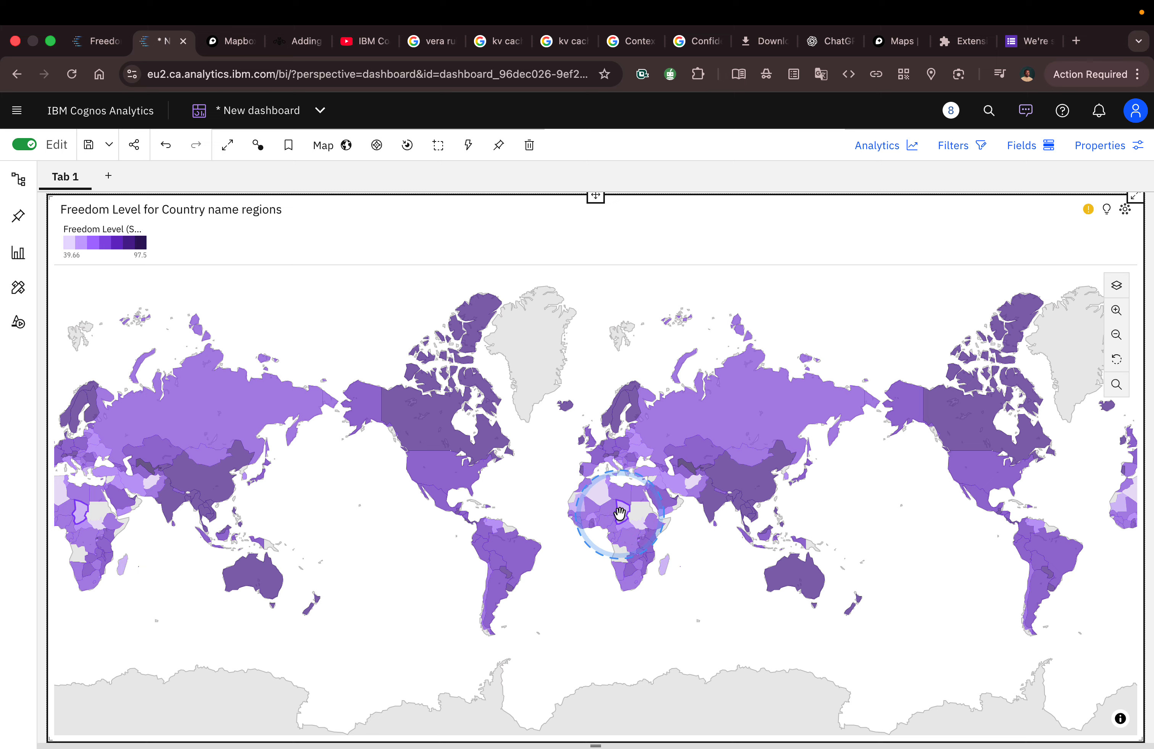
{"action": "left_click", "coordinate": [609, 522]}
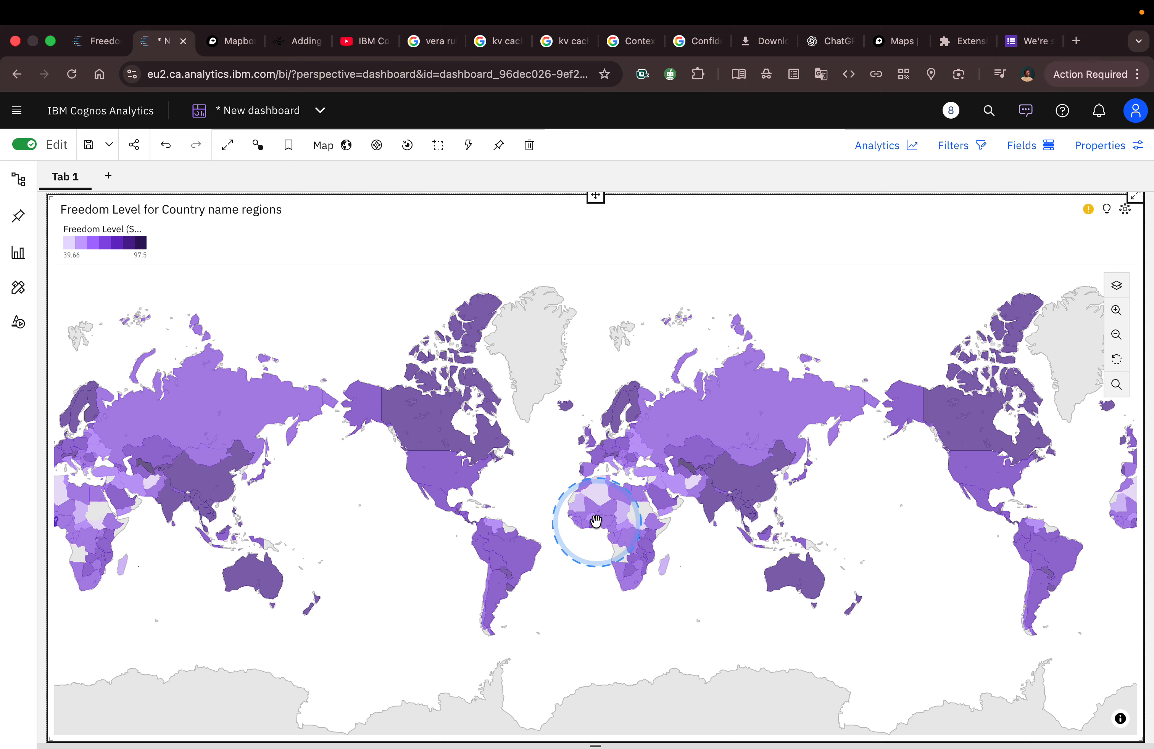
{"action": "mouse_move", "coordinate": [604, 521]}
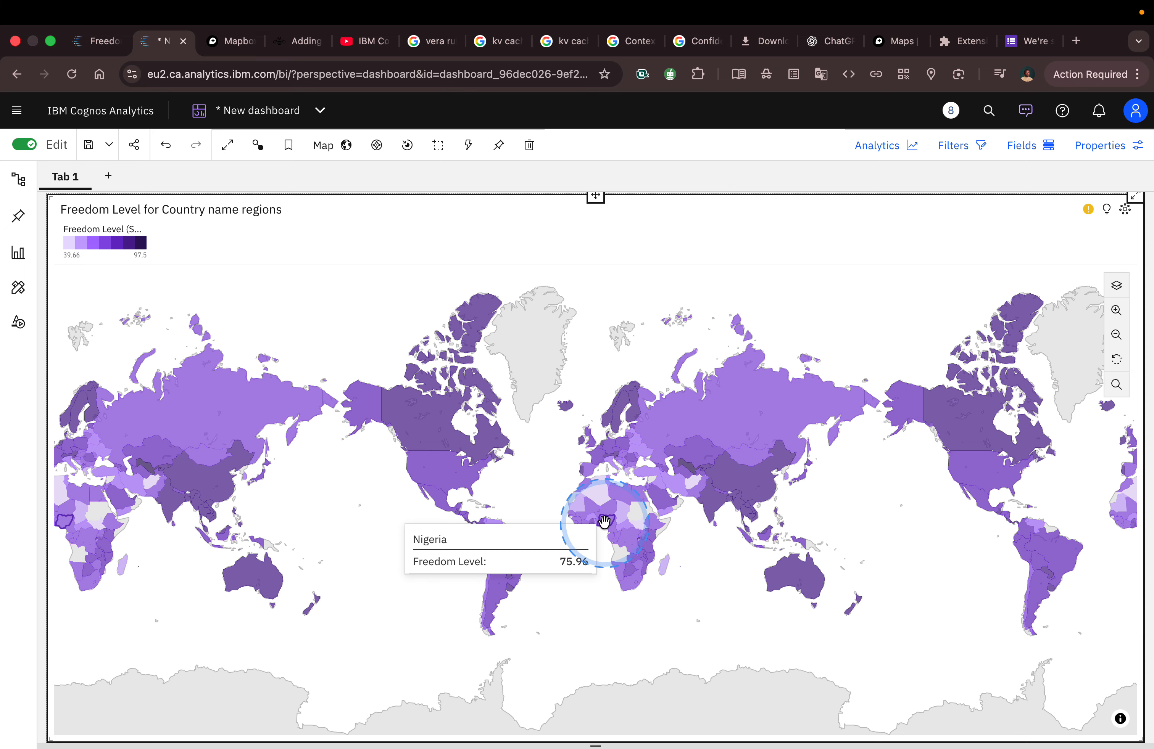
Step: Set the map's legend position to Bottom in the visualization properties
{"action": "left_click", "coordinate": [1097, 157]}
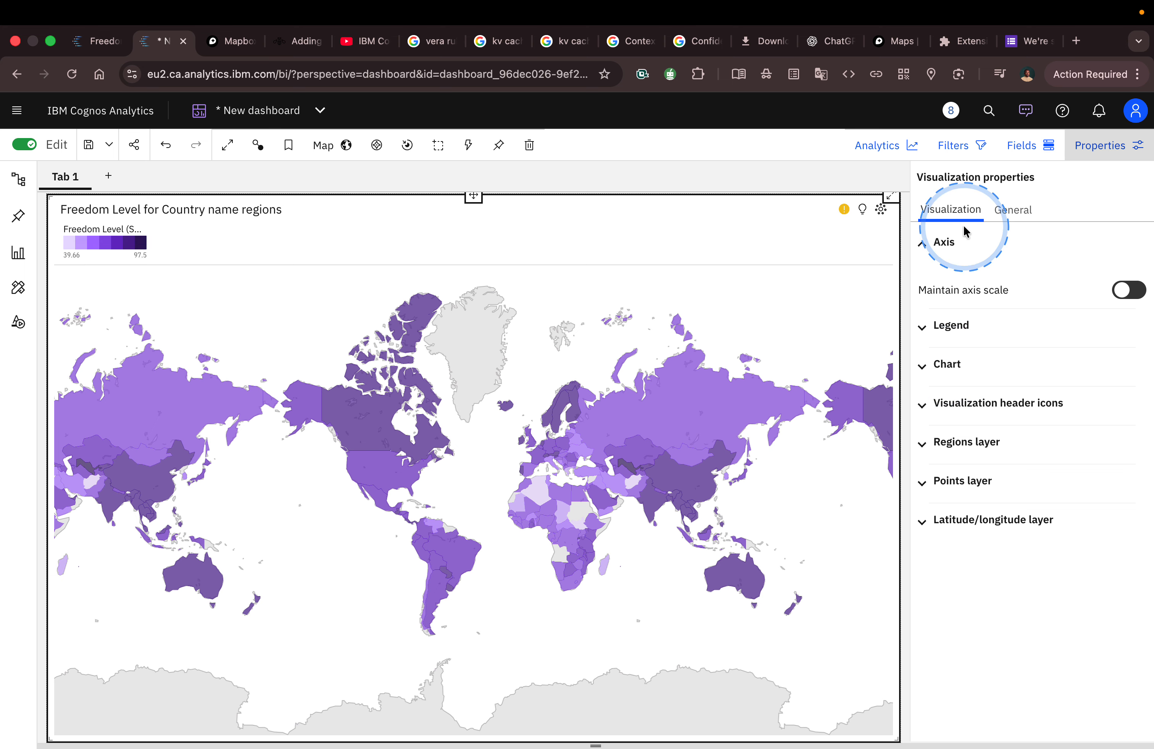
{"action": "left_click", "coordinate": [951, 325]}
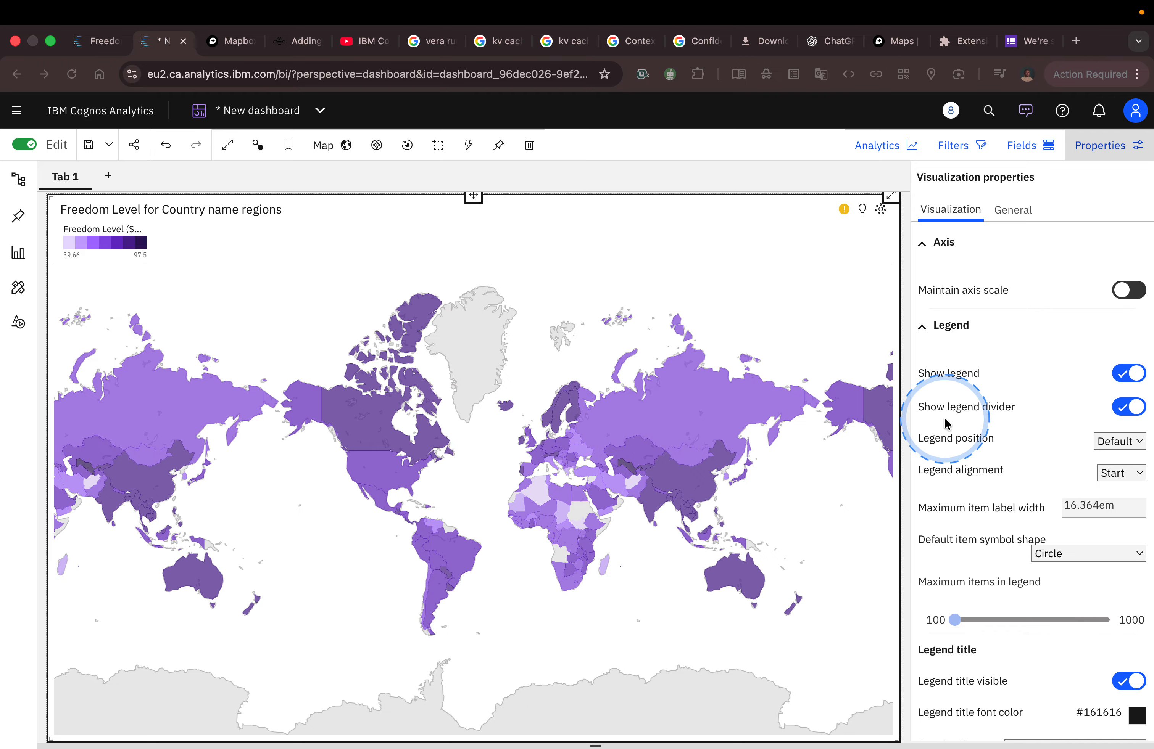
{"action": "scroll", "coordinate": [986, 371], "scroll_direction": "down", "scroll_amount": 1}
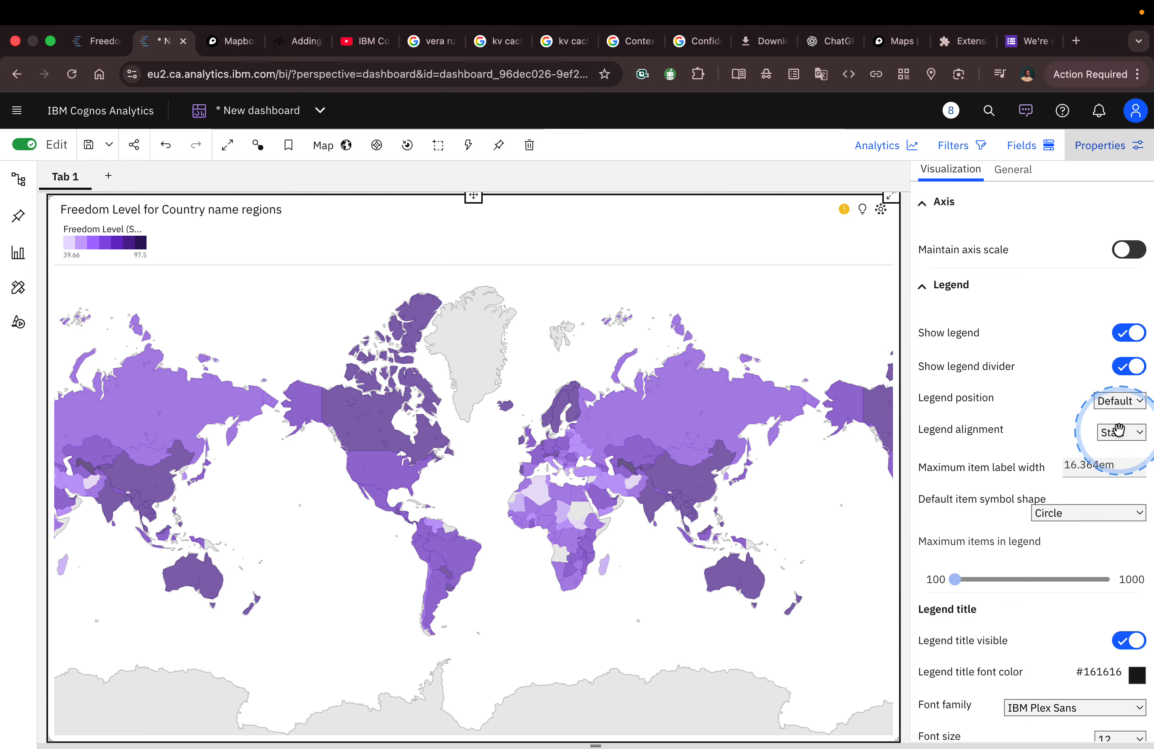
{"action": "left_click", "coordinate": [1120, 433]}
{"action": "left_click", "coordinate": [993, 410]}
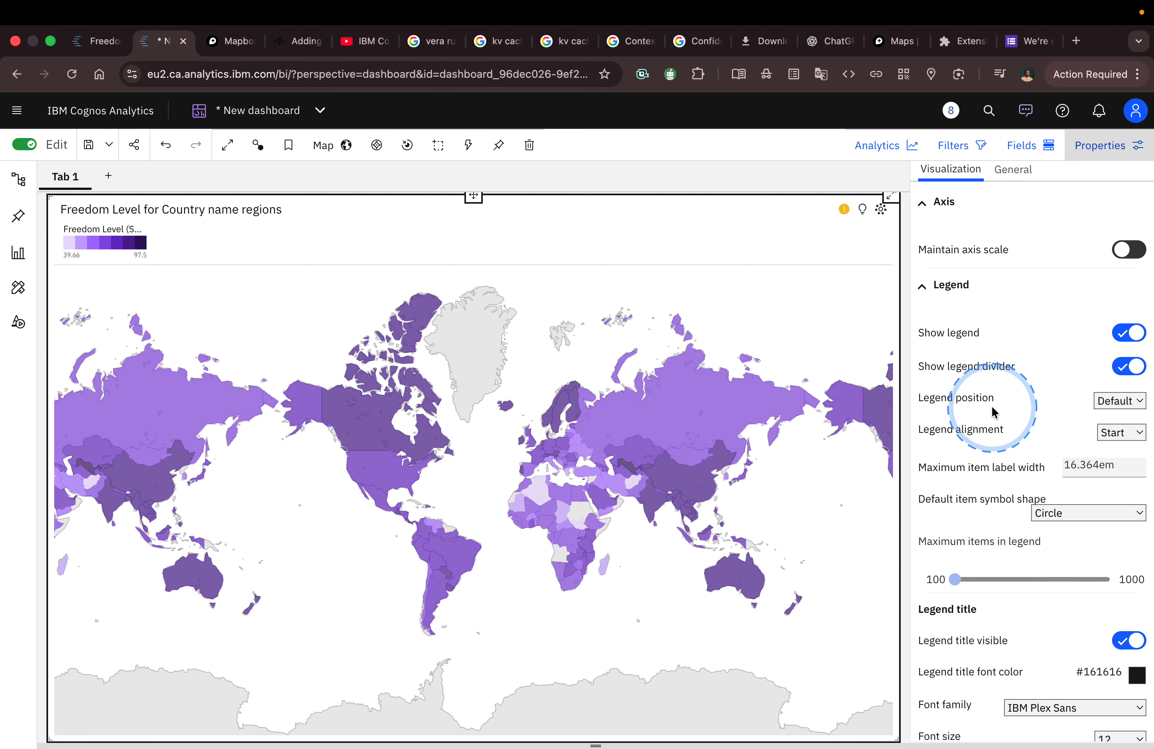
{"action": "left_click", "coordinate": [1113, 402]}
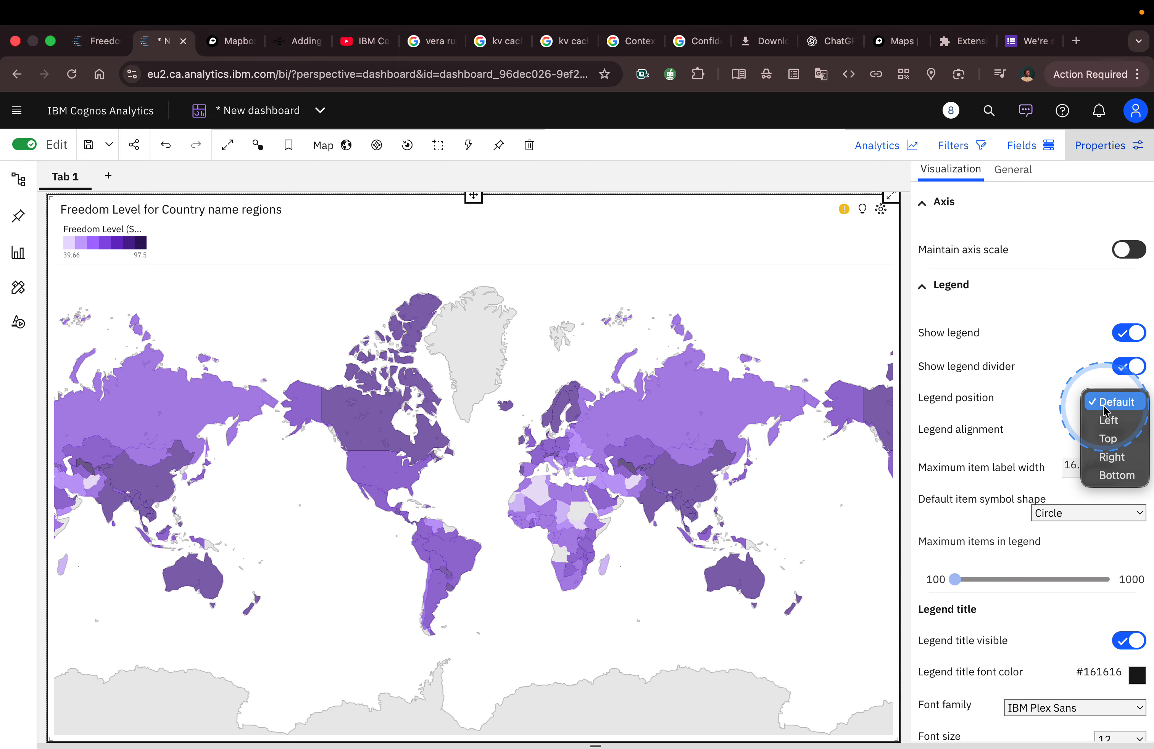
{"action": "left_click", "coordinate": [1115, 476]}
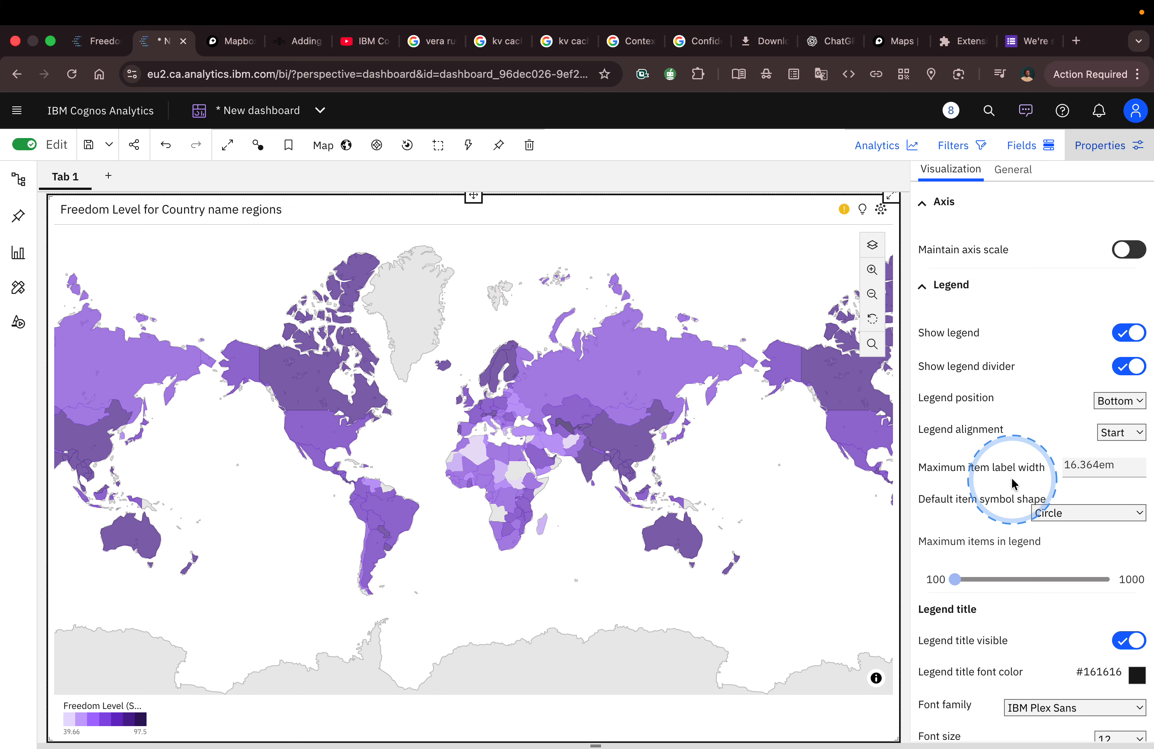
Step: Review the other legend settings, check the Tableau Public reference map's styling, and return to Cognos Analytics
{"action": "scroll", "coordinate": [1012, 484], "scroll_direction": "down", "scroll_amount": 1}
{"action": "scroll", "coordinate": [1012, 484], "scroll_direction": "up", "scroll_amount": 3}
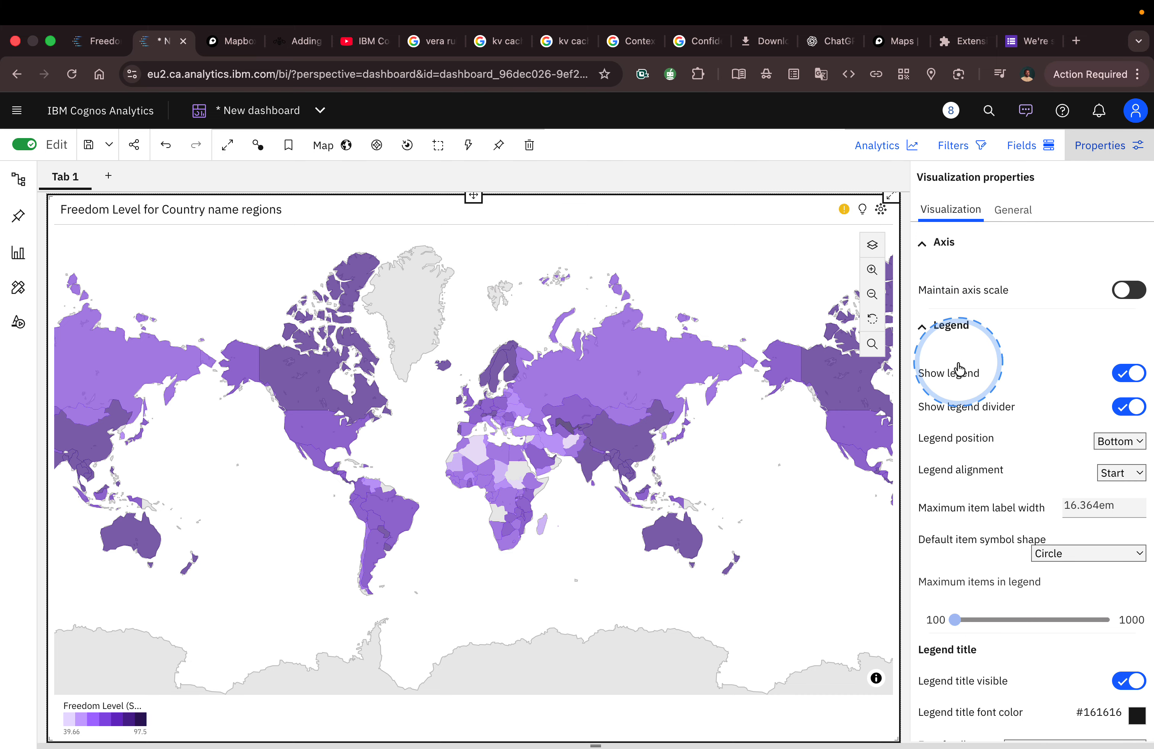
{"action": "scroll", "coordinate": [958, 369], "scroll_direction": "down", "scroll_amount": 2}
{"action": "scroll", "coordinate": [962, 386], "scroll_direction": "down", "scroll_amount": 1}
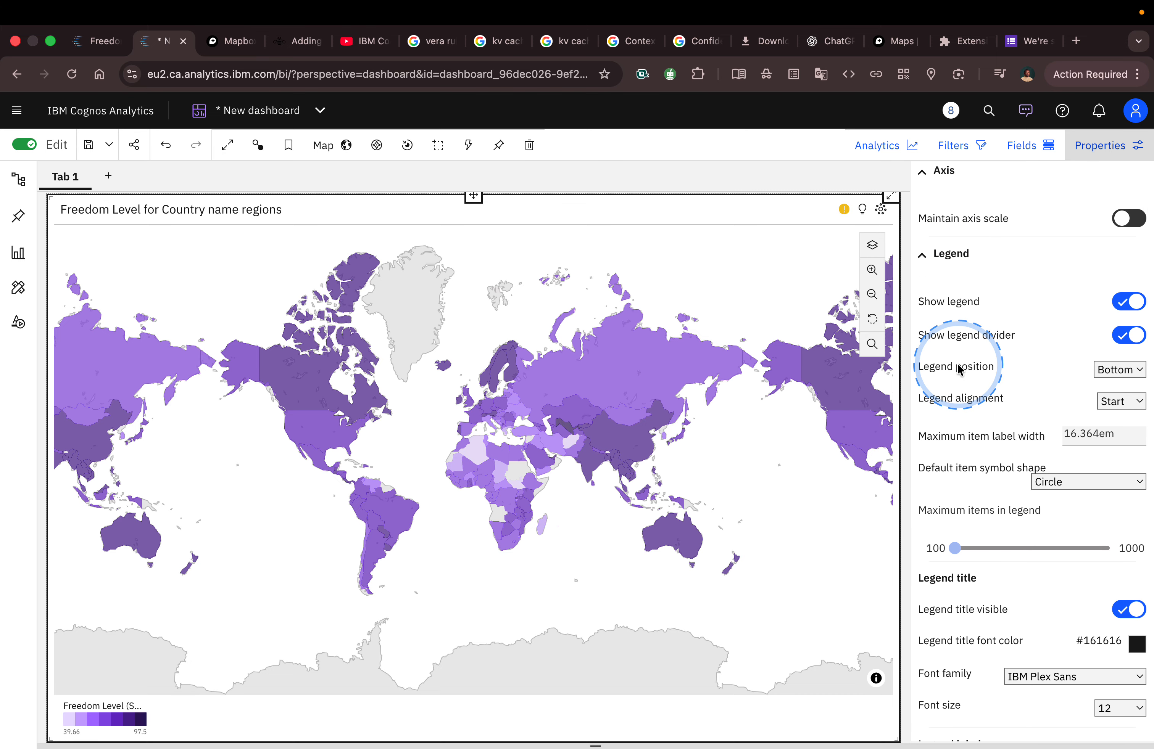
{"action": "key", "text": "ctrl+Left"}
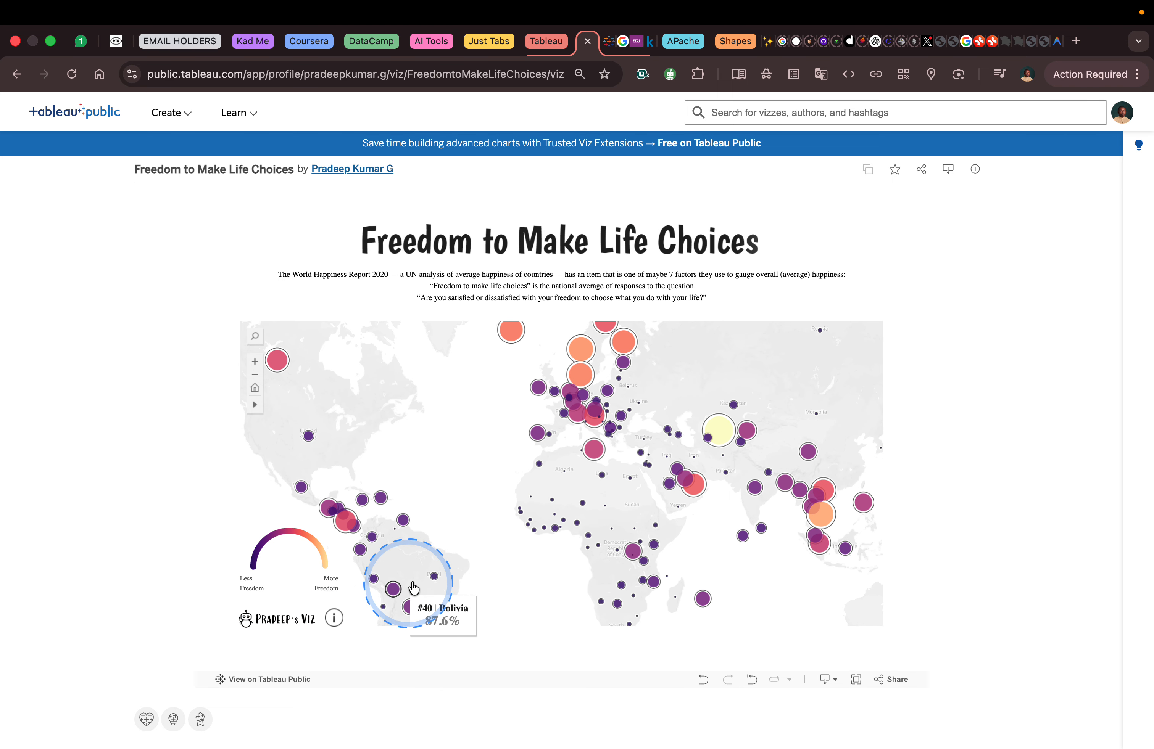
{"action": "key", "text": "ctrl+Right"}
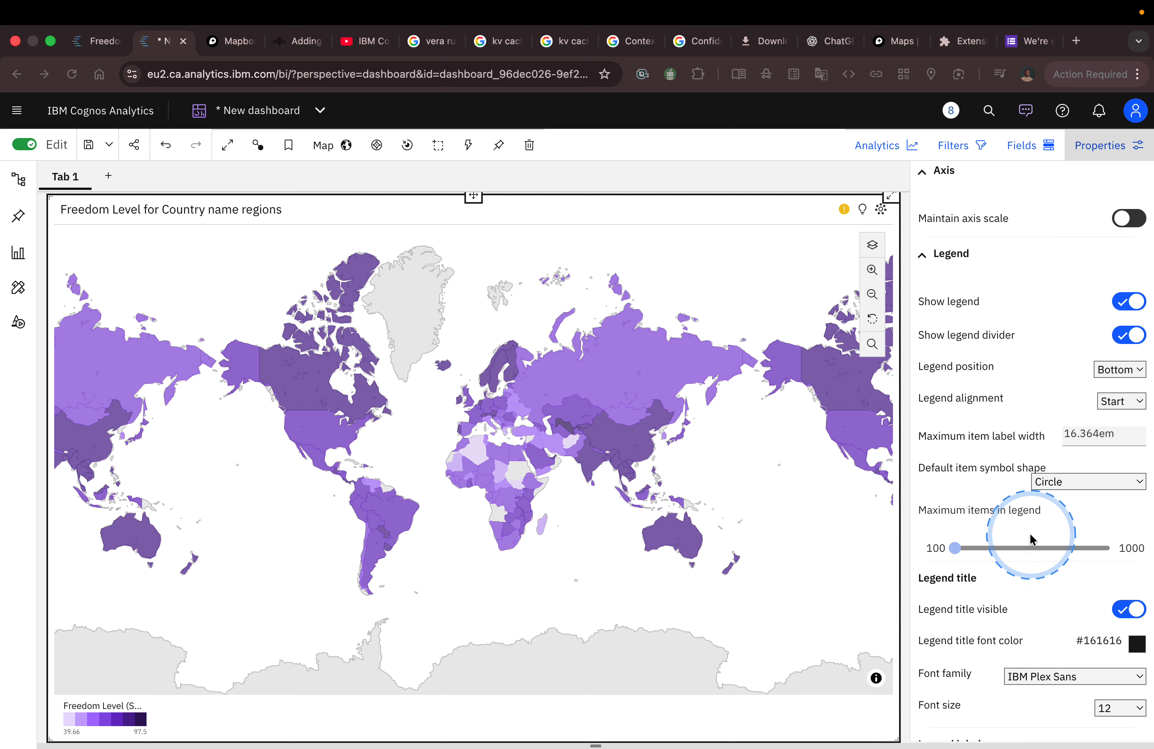
Step: Set the font size of the map's legend labels to 14
{"action": "scroll", "coordinate": [1039, 509], "scroll_direction": "down", "scroll_amount": 5}
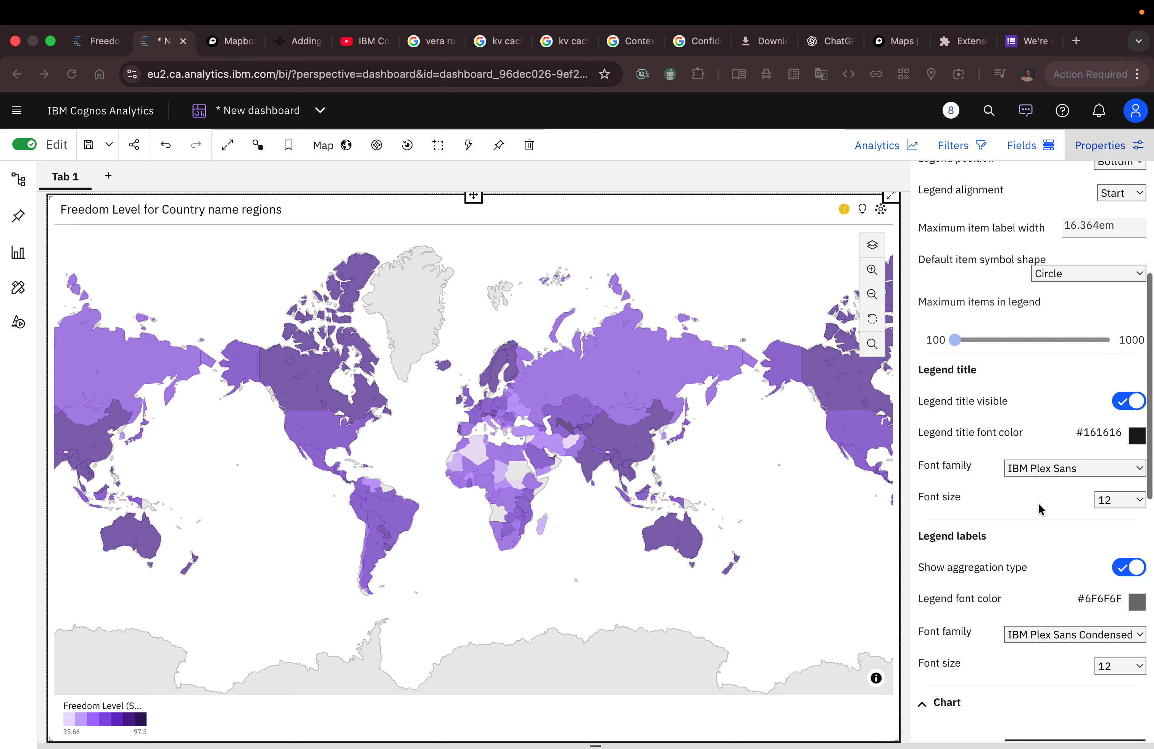
{"action": "scroll", "coordinate": [1046, 428], "scroll_direction": "down", "scroll_amount": 2}
{"action": "scroll", "coordinate": [1055, 425], "scroll_direction": "down", "scroll_amount": 3}
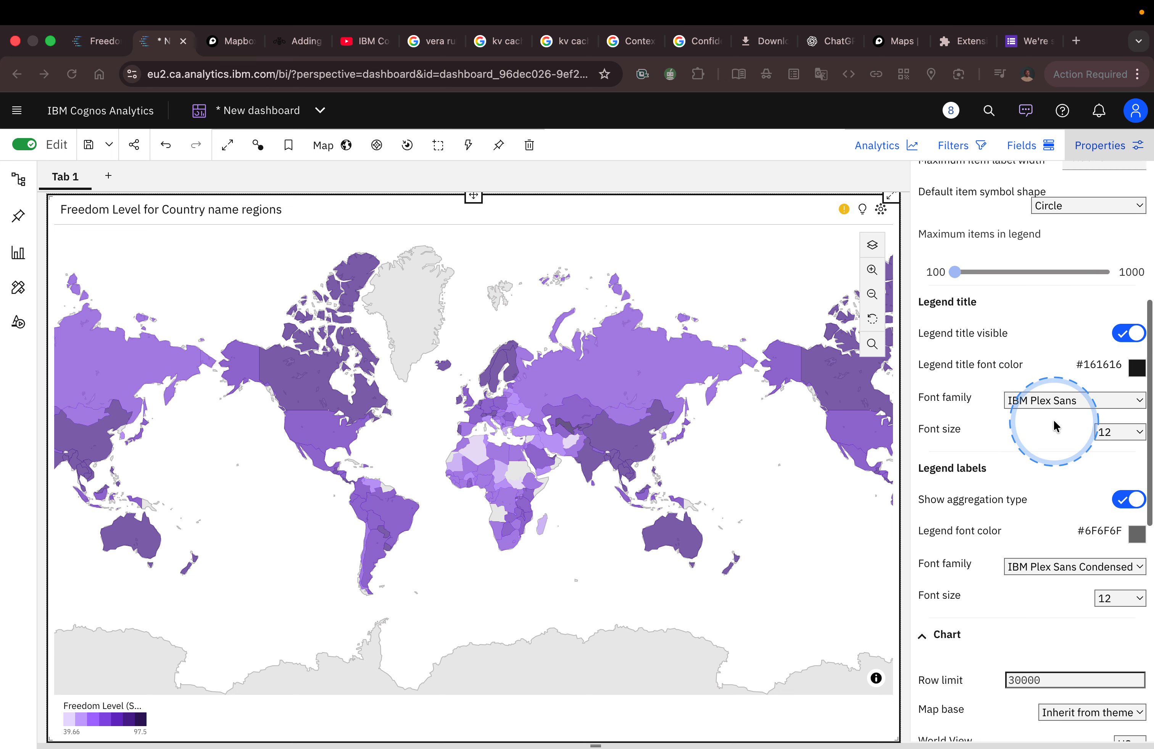
{"action": "scroll", "coordinate": [1053, 426], "scroll_direction": "down", "scroll_amount": 2}
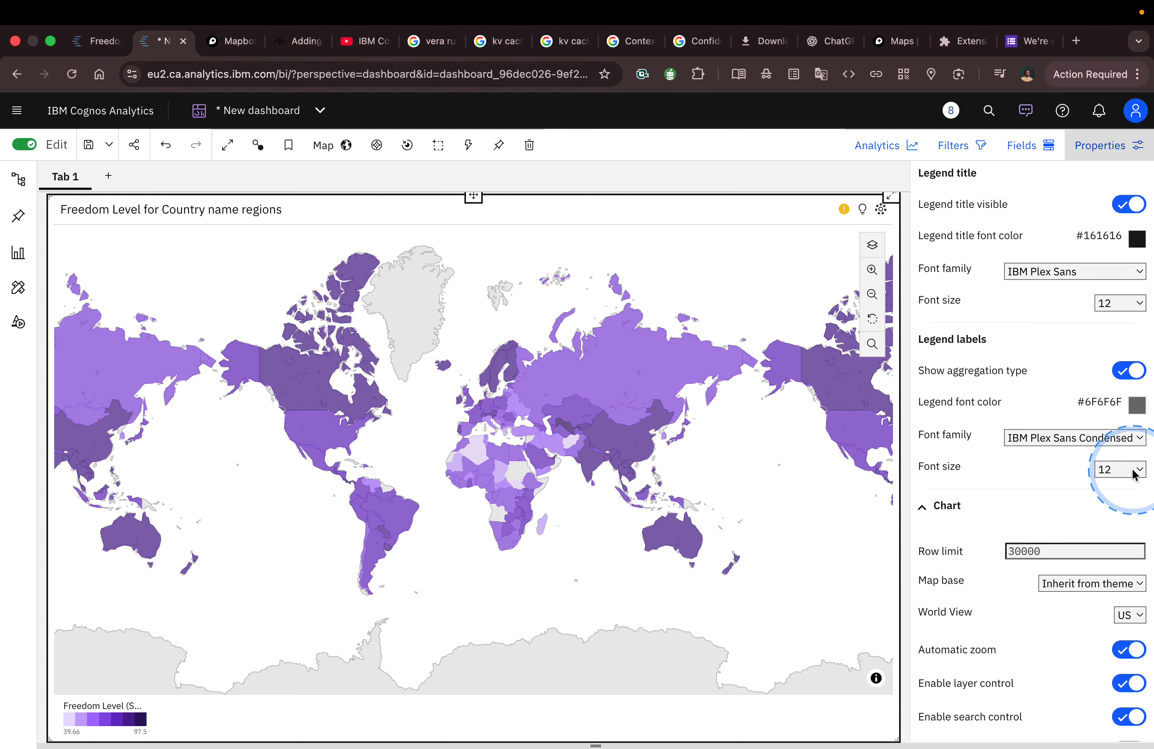
{"action": "left_click", "coordinate": [1132, 471]}
{"action": "left_click", "coordinate": [1120, 492]}
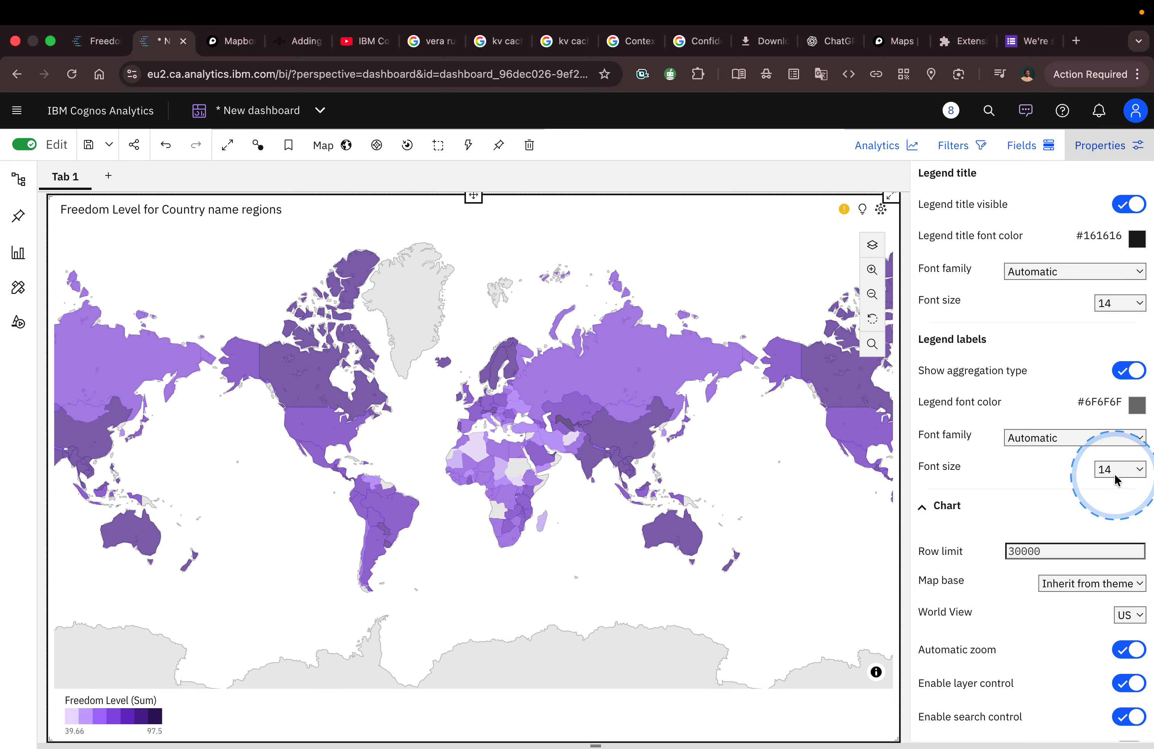
Step: Collapse the Legend settings and review the map's Chart settings
{"action": "scroll", "coordinate": [1076, 478], "scroll_direction": "down", "scroll_amount": 8}
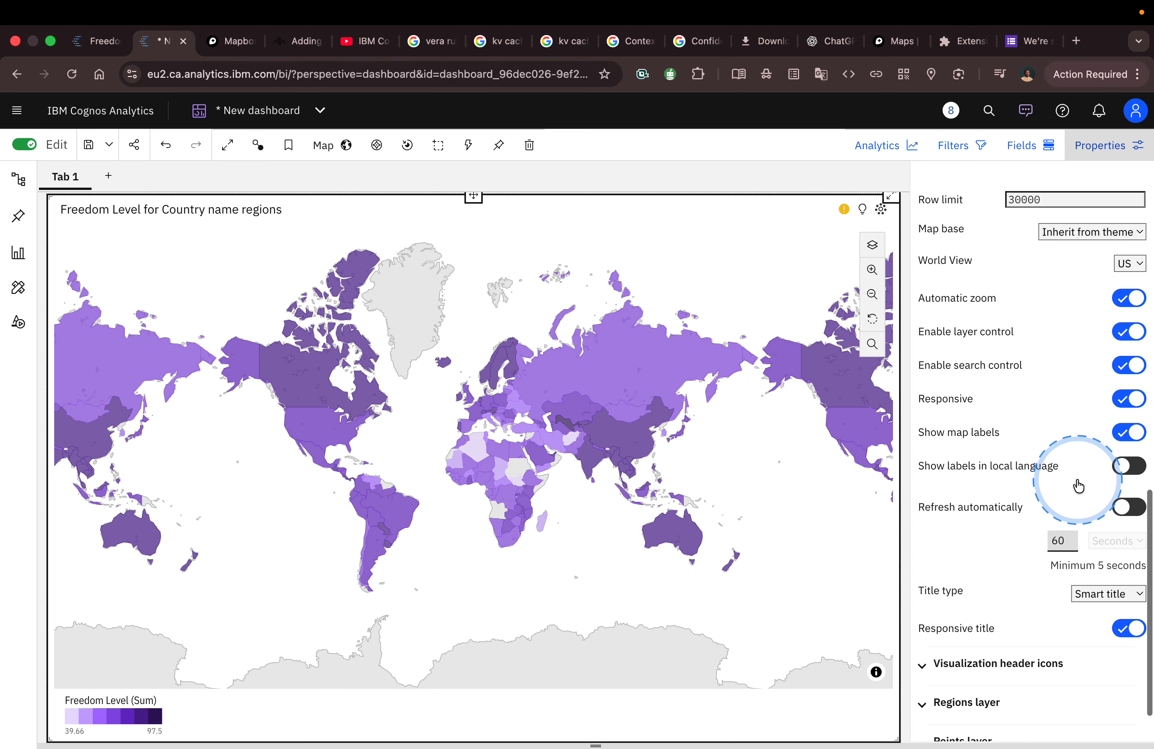
{"action": "scroll", "coordinate": [1053, 415], "scroll_direction": "up", "scroll_amount": 3}
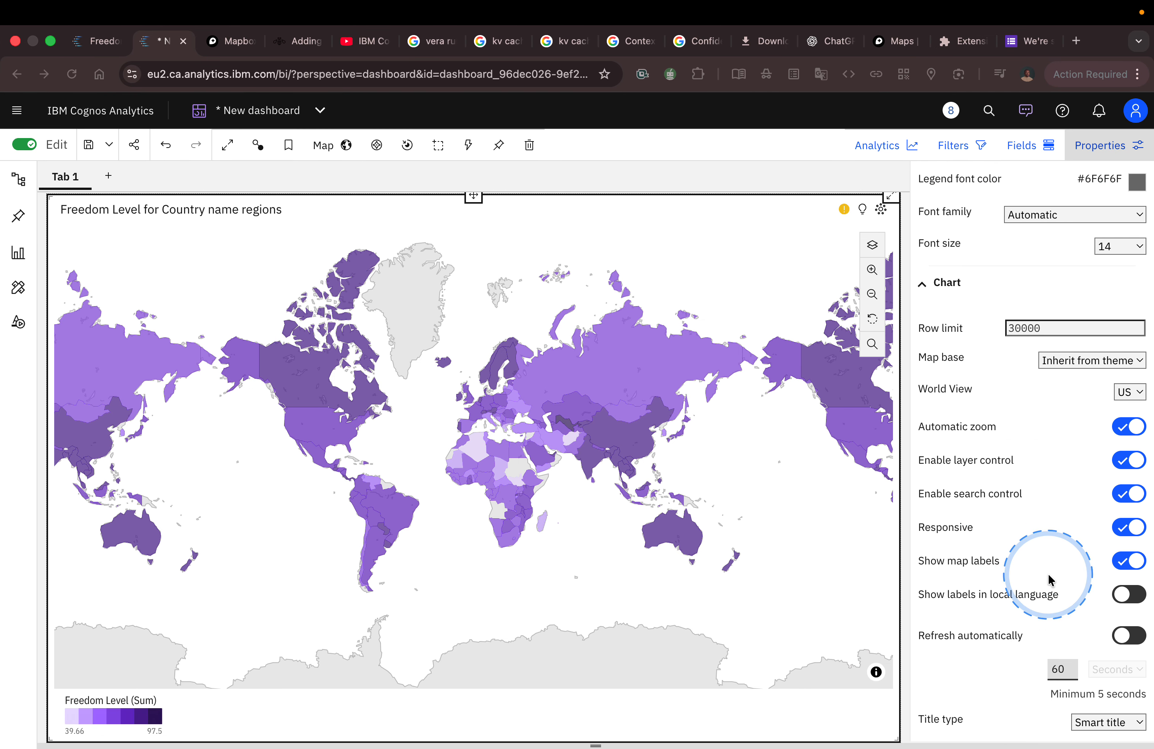
{"action": "scroll", "coordinate": [1020, 539], "scroll_direction": "down", "scroll_amount": 4}
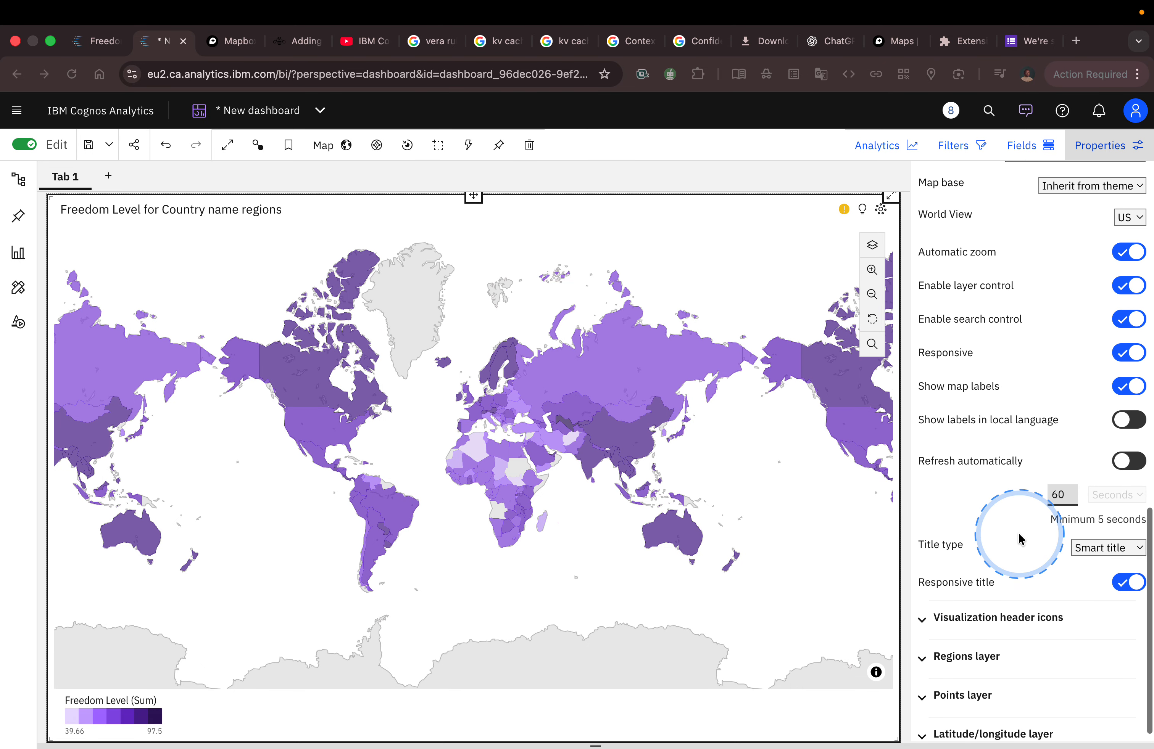
{"action": "scroll", "coordinate": [1019, 539], "scroll_direction": "up", "scroll_amount": 15}
{"action": "left_click", "coordinate": [943, 329]}
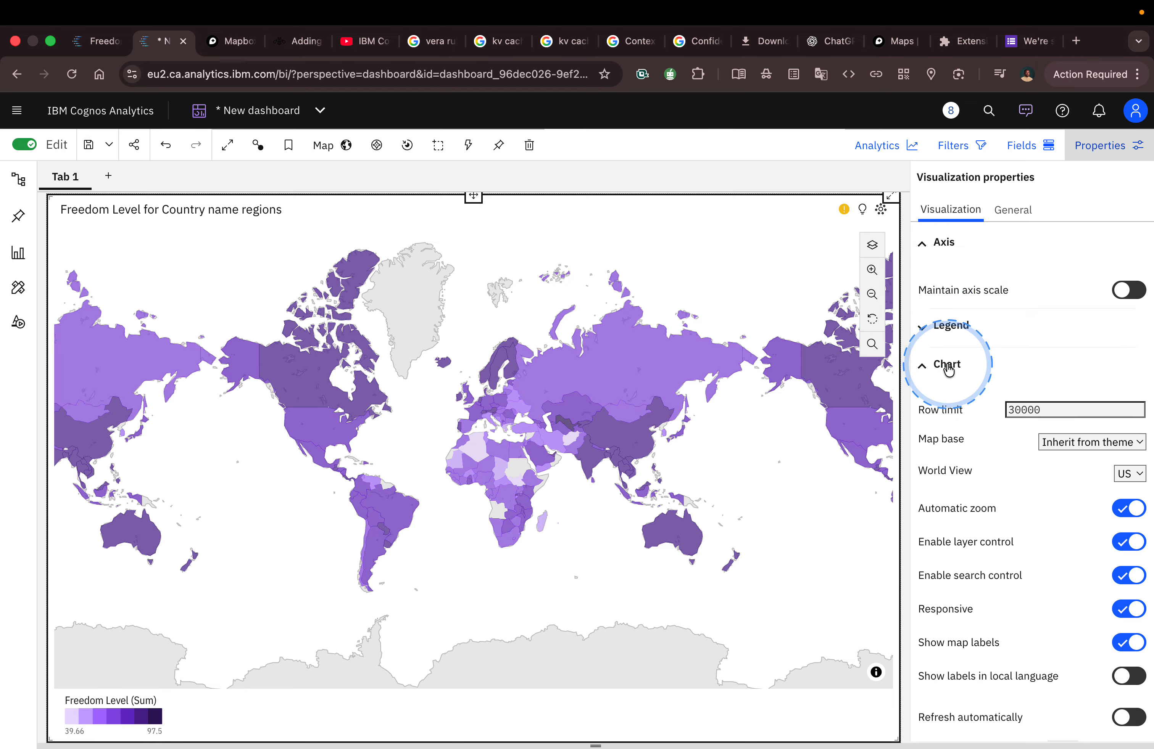
{"action": "scroll", "coordinate": [980, 443], "scroll_direction": "down", "scroll_amount": 1}
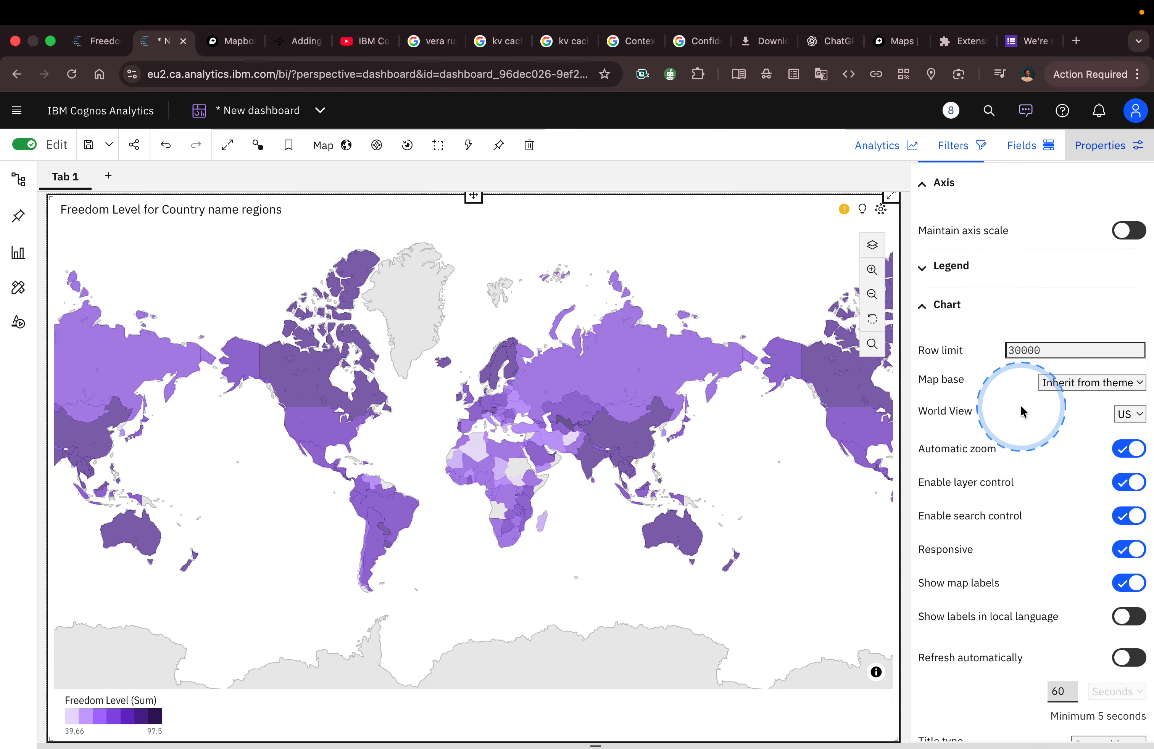
Step: Try the Carbon X light, Carbon X dark and Satellite map bases on the map
{"action": "left_click", "coordinate": [1070, 389]}
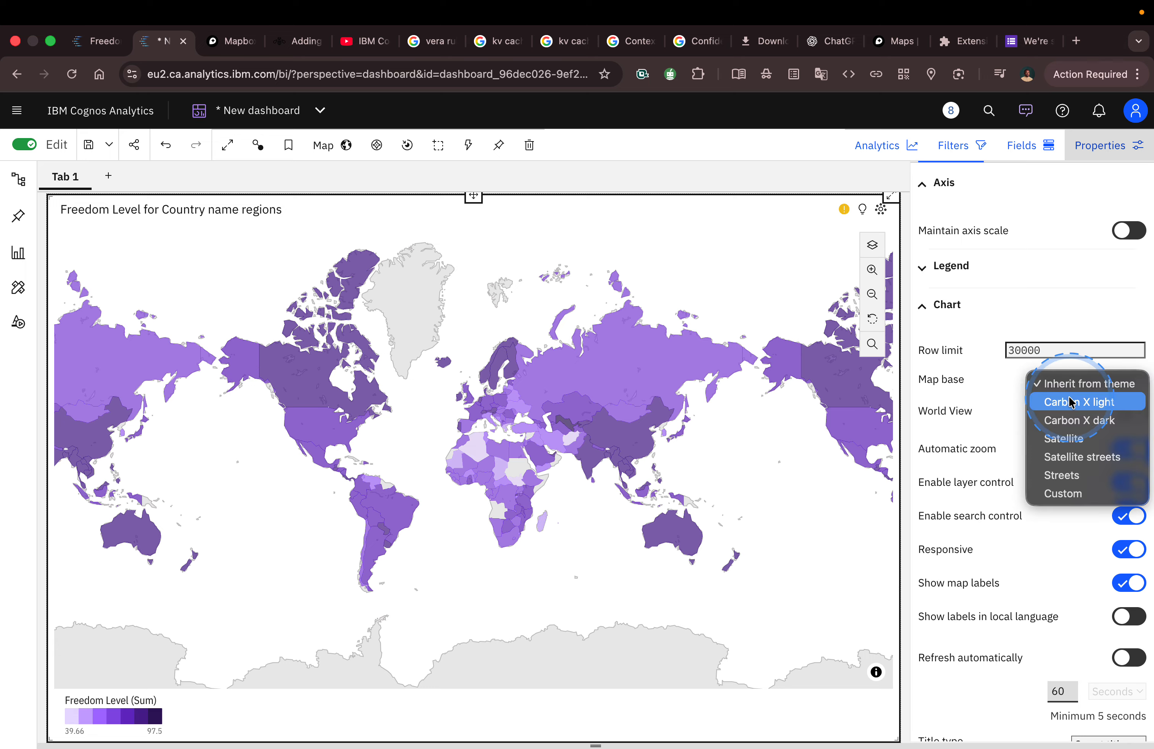
{"action": "left_click", "coordinate": [1072, 402]}
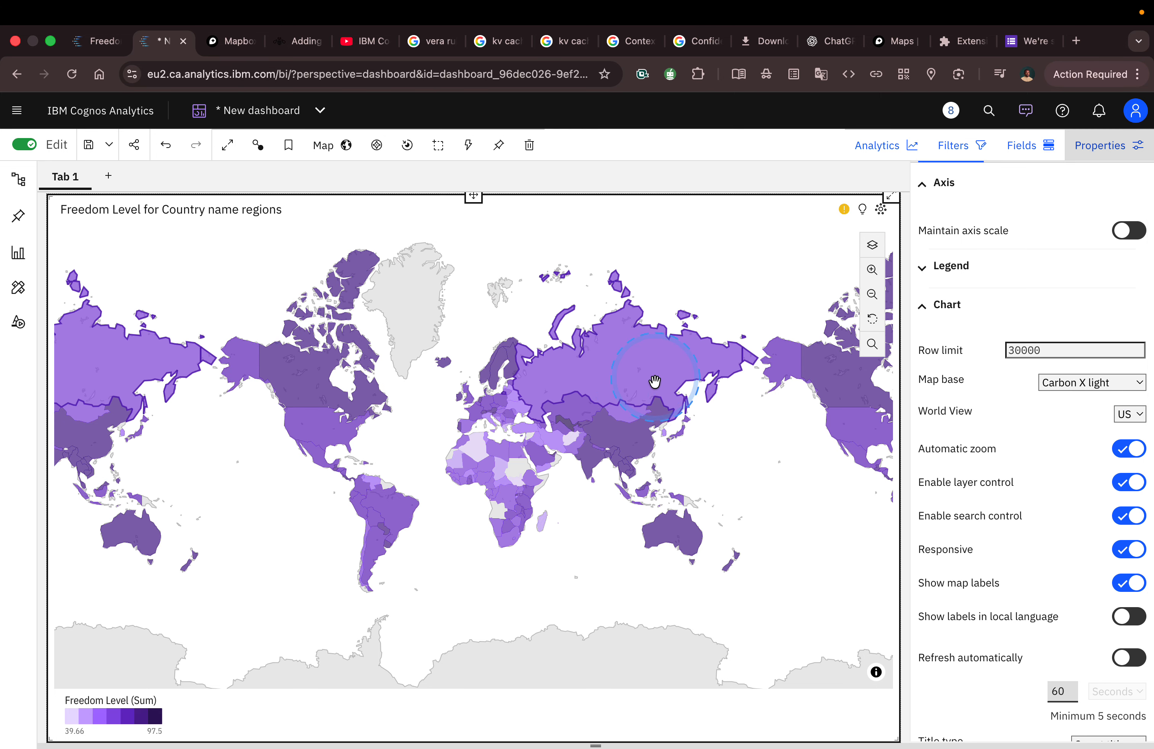
{"action": "left_click", "coordinate": [1067, 385]}
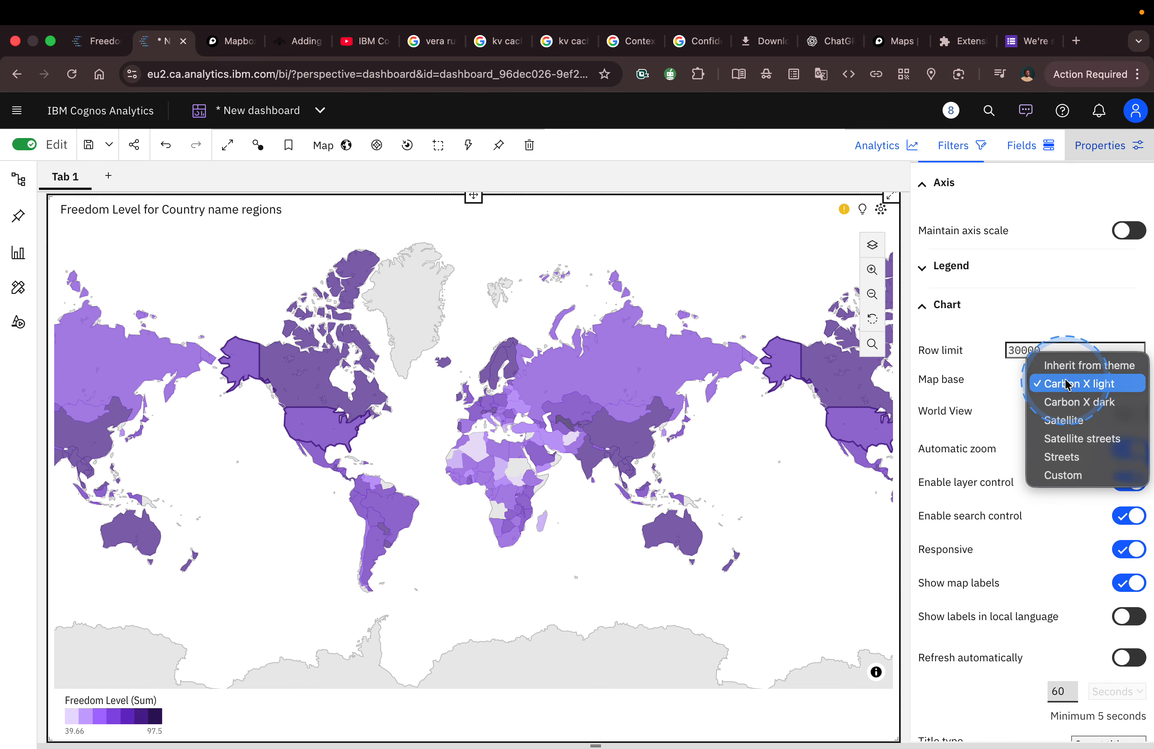
{"action": "left_click", "coordinate": [1078, 402]}
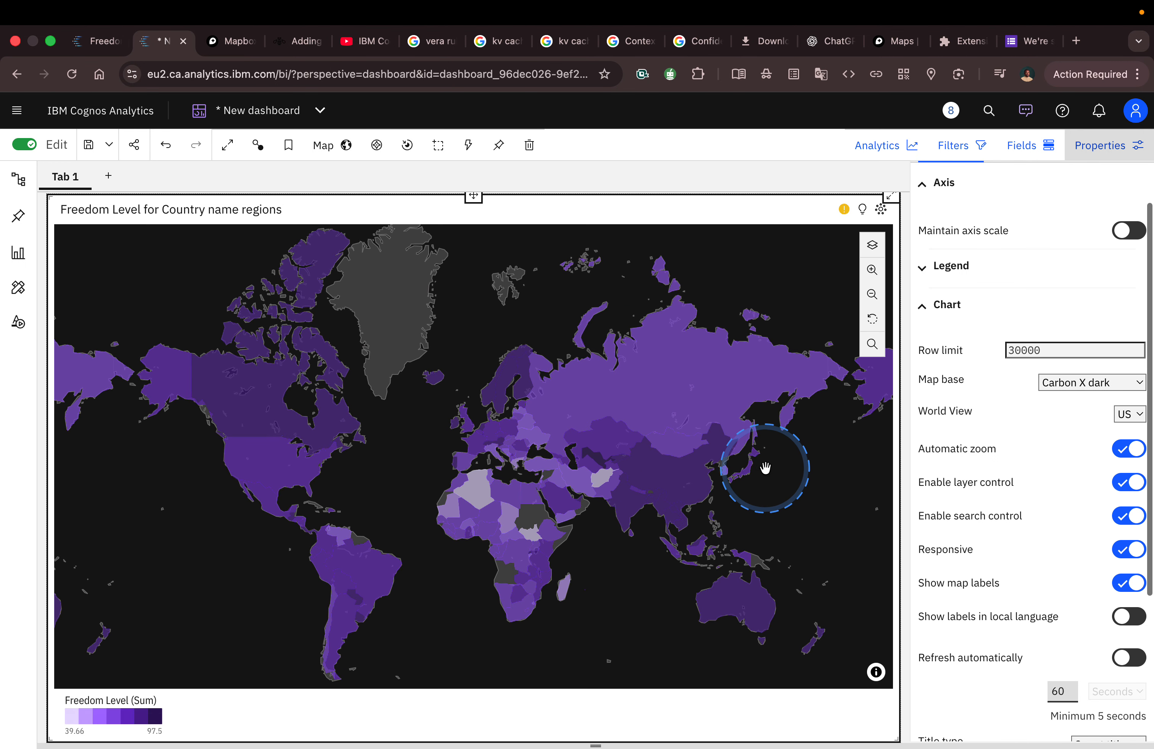
{"action": "left_click", "coordinate": [1052, 384]}
{"action": "left_click", "coordinate": [1064, 403]}
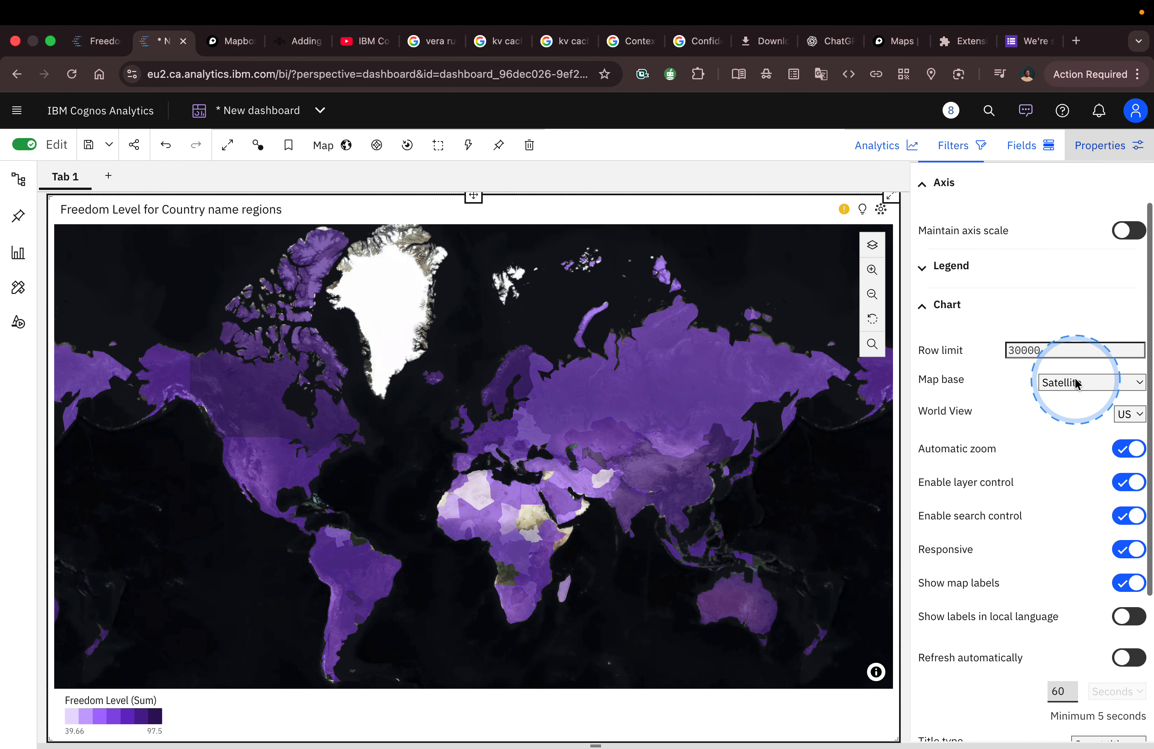
Step: Set the map base to Custom with the US World View, and activate its empty URL field
{"action": "left_click", "coordinate": [1088, 383]}
{"action": "left_click", "coordinate": [1063, 438]}
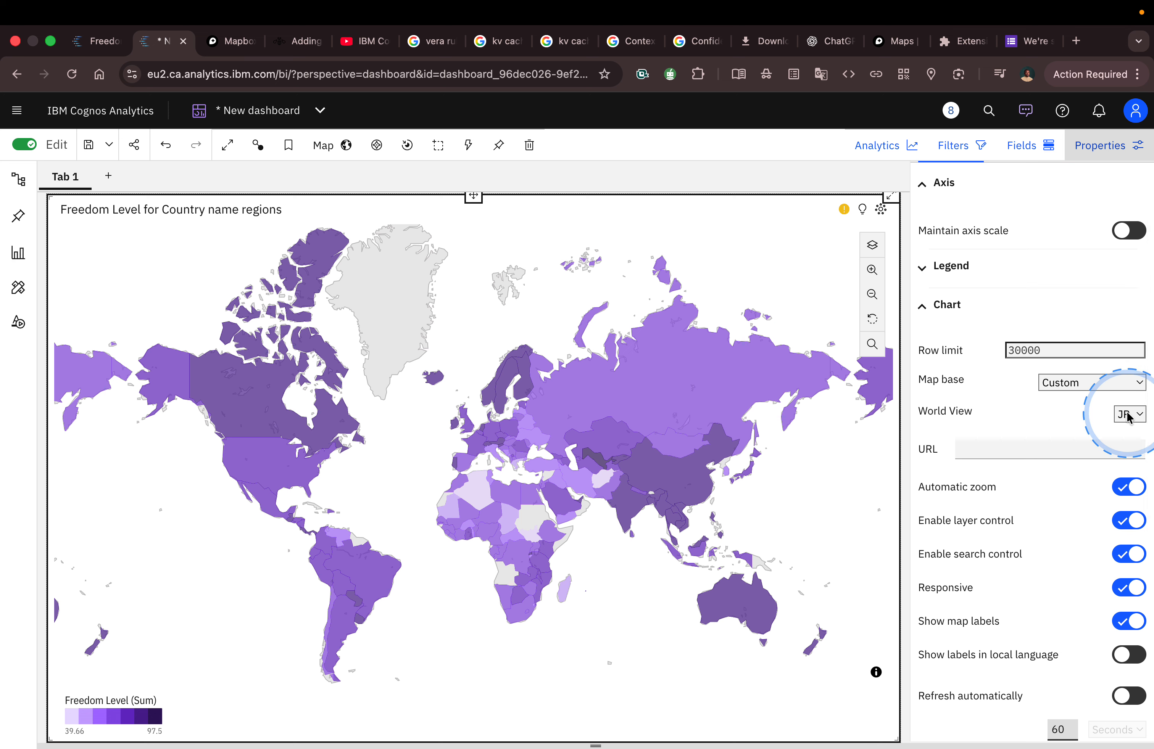
{"action": "left_click", "coordinate": [1125, 412]}
{"action": "left_click", "coordinate": [1126, 361]}
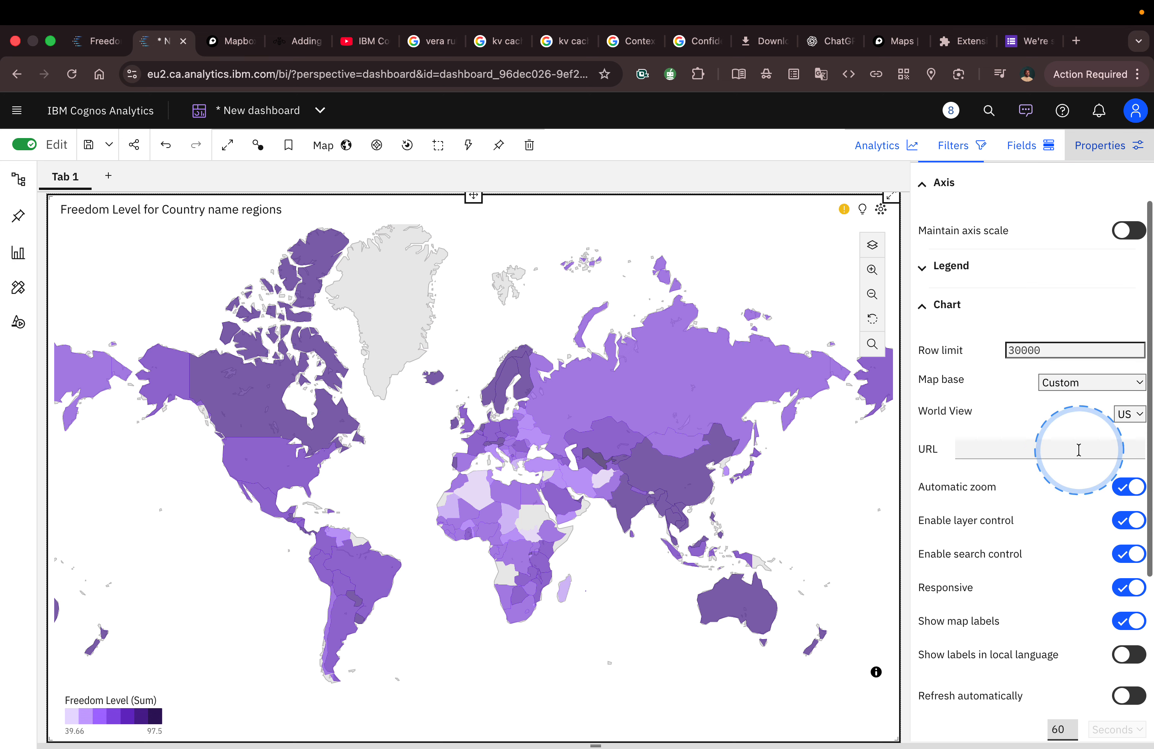
{"action": "left_click", "coordinate": [1061, 450]}
Step: Review the remaining Chart settings and expand the Regions layer settings down to its palettes and icon options
{"action": "scroll", "coordinate": [1061, 455], "scroll_direction": "down", "scroll_amount": 3}
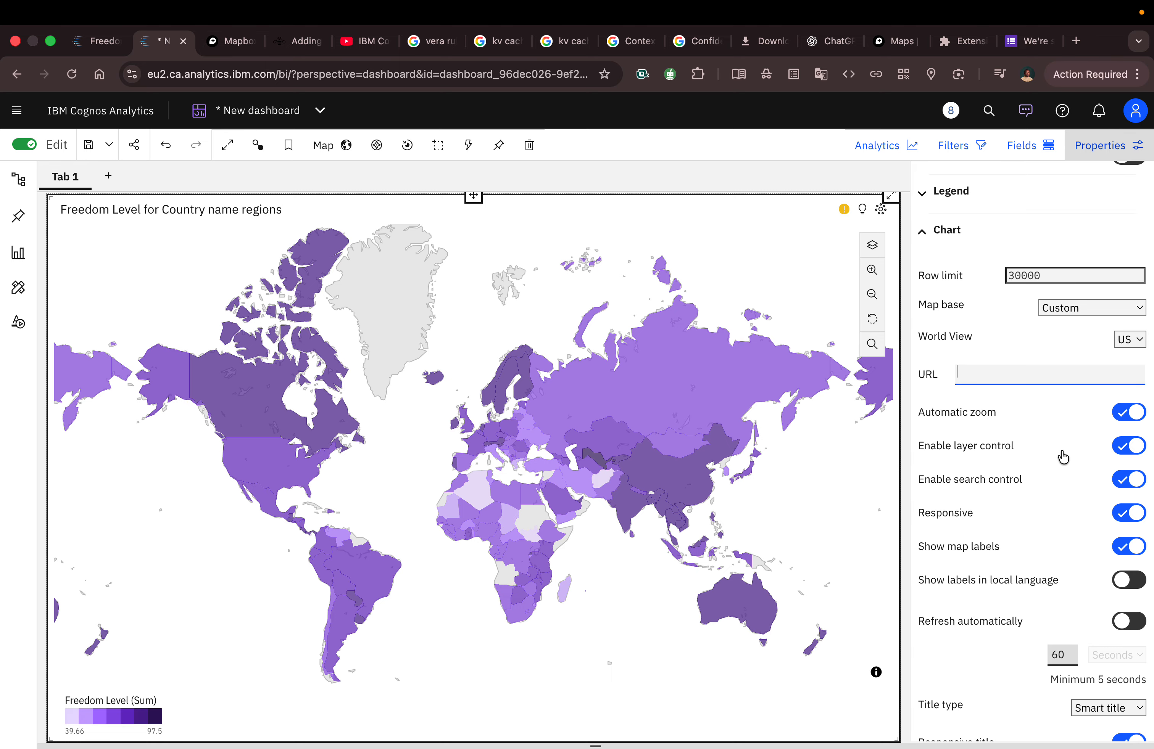
{"action": "scroll", "coordinate": [1062, 457], "scroll_direction": "down", "scroll_amount": 4}
{"action": "left_click", "coordinate": [1062, 424]}
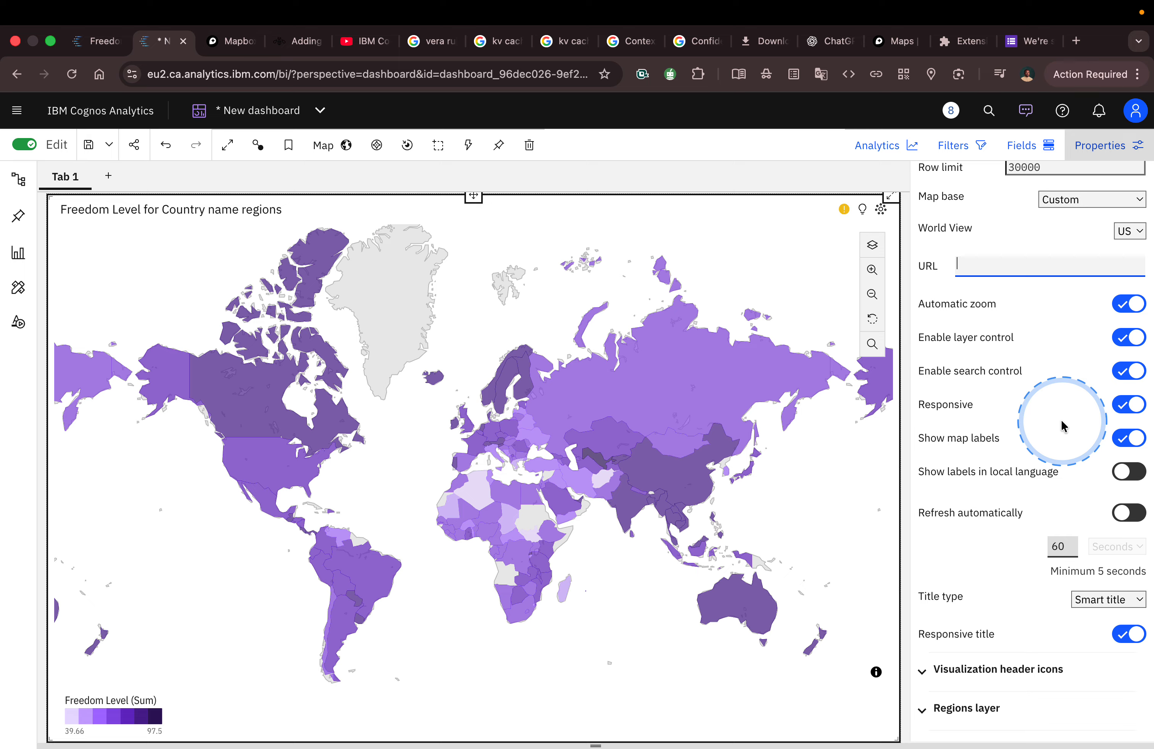
{"action": "scroll", "coordinate": [1063, 425], "scroll_direction": "down", "scroll_amount": 3}
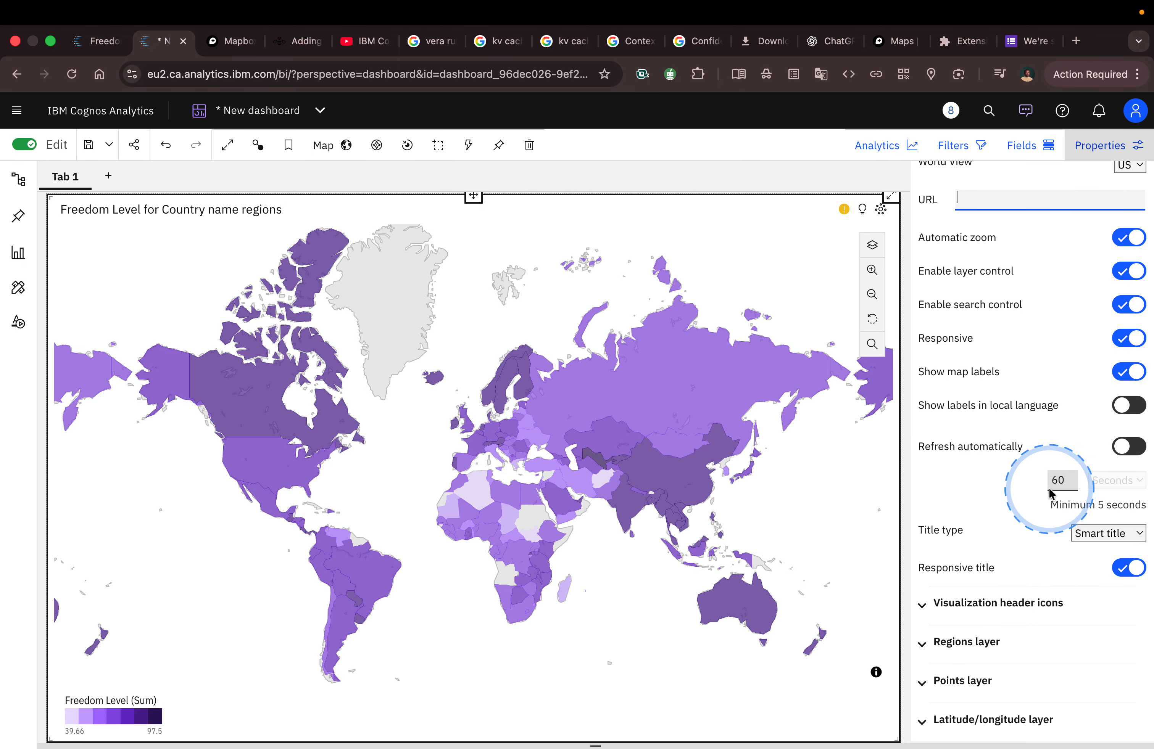
{"action": "left_click", "coordinate": [991, 642]}
{"action": "scroll", "coordinate": [991, 640], "scroll_direction": "down", "scroll_amount": 20}
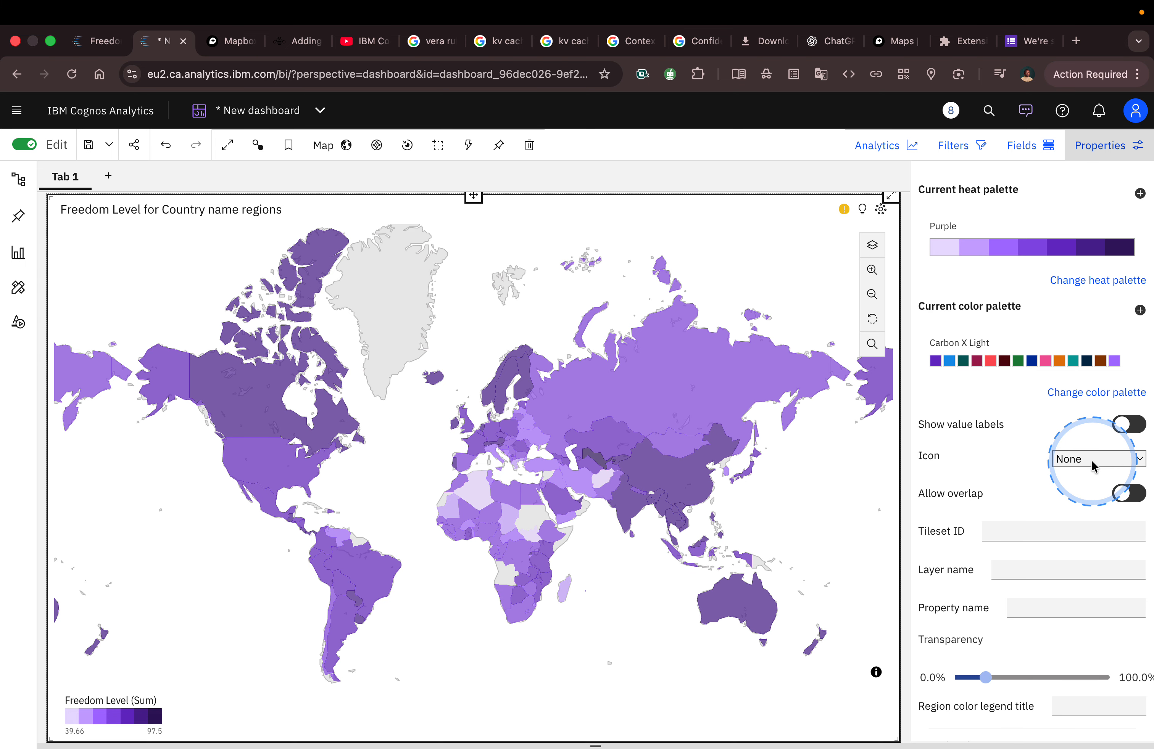
Step: Set the Regions layer icon to Custom and activate its custom icon name field
{"action": "left_click", "coordinate": [1093, 462]}
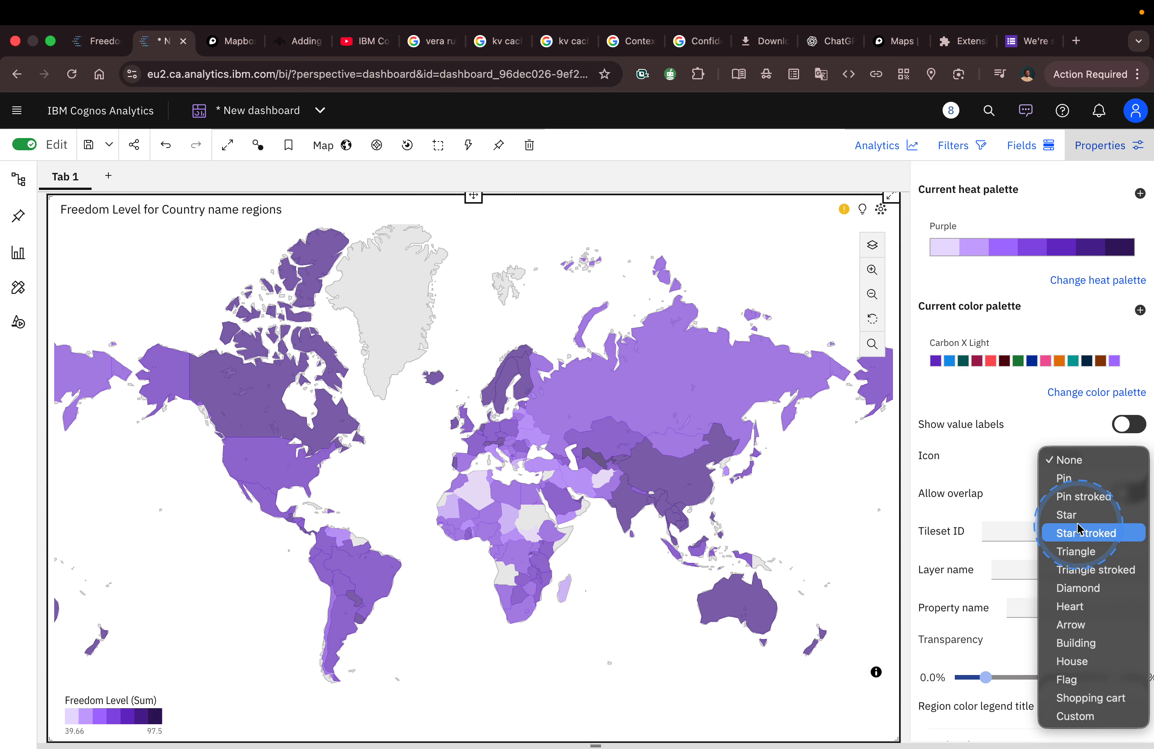
{"action": "left_click", "coordinate": [1069, 607]}
{"action": "left_click", "coordinate": [1070, 460]}
{"action": "left_click", "coordinate": [1068, 568]}
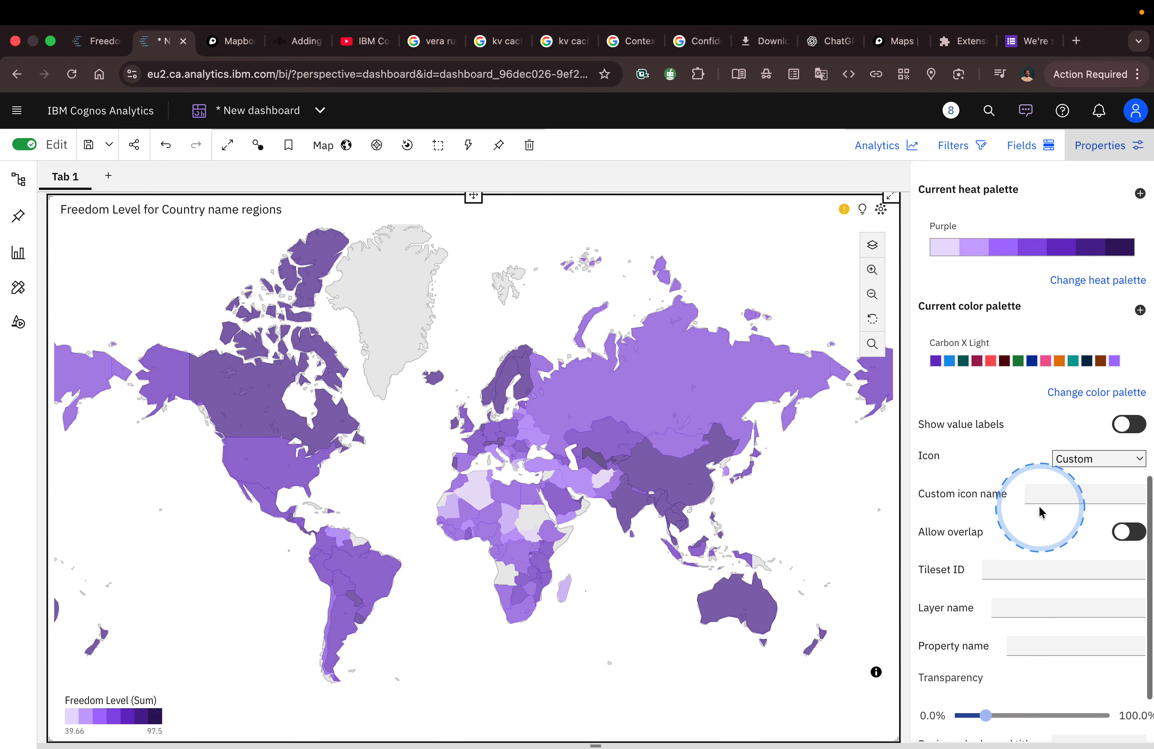
{"action": "left_click", "coordinate": [1041, 490]}
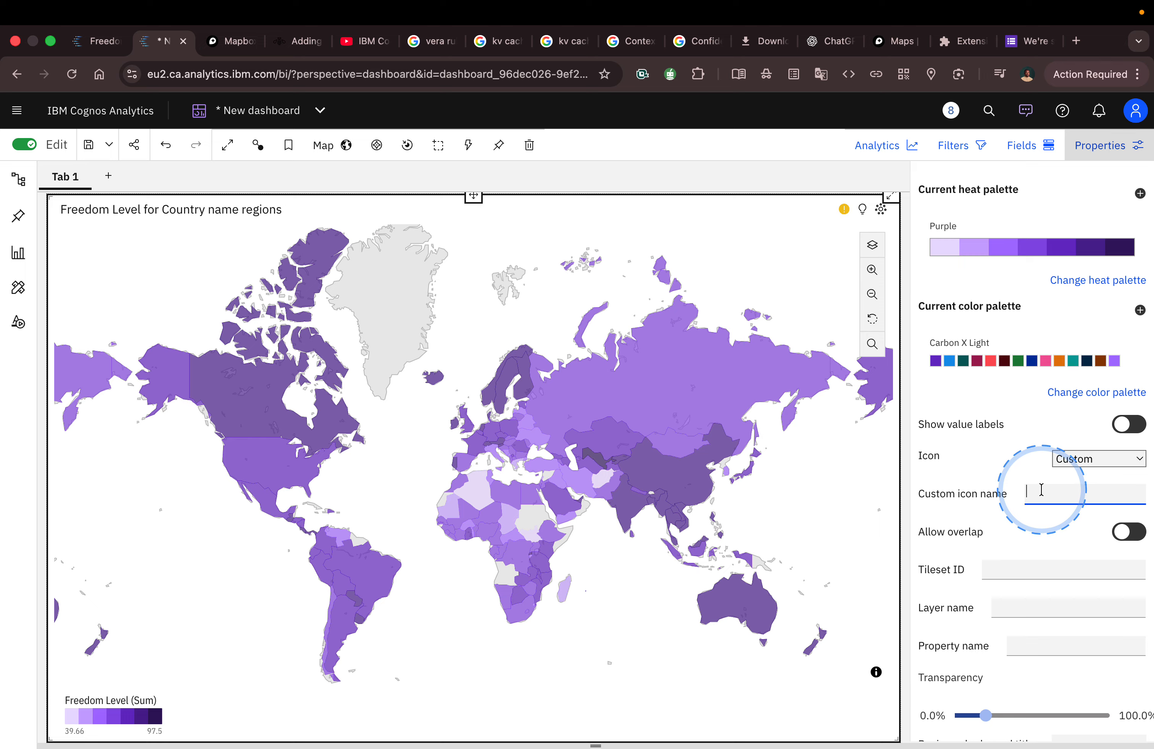
Step: Return to the Chart settings and activate the custom map base's URL field
{"action": "scroll", "coordinate": [1040, 490], "scroll_direction": "up", "scroll_amount": 15}
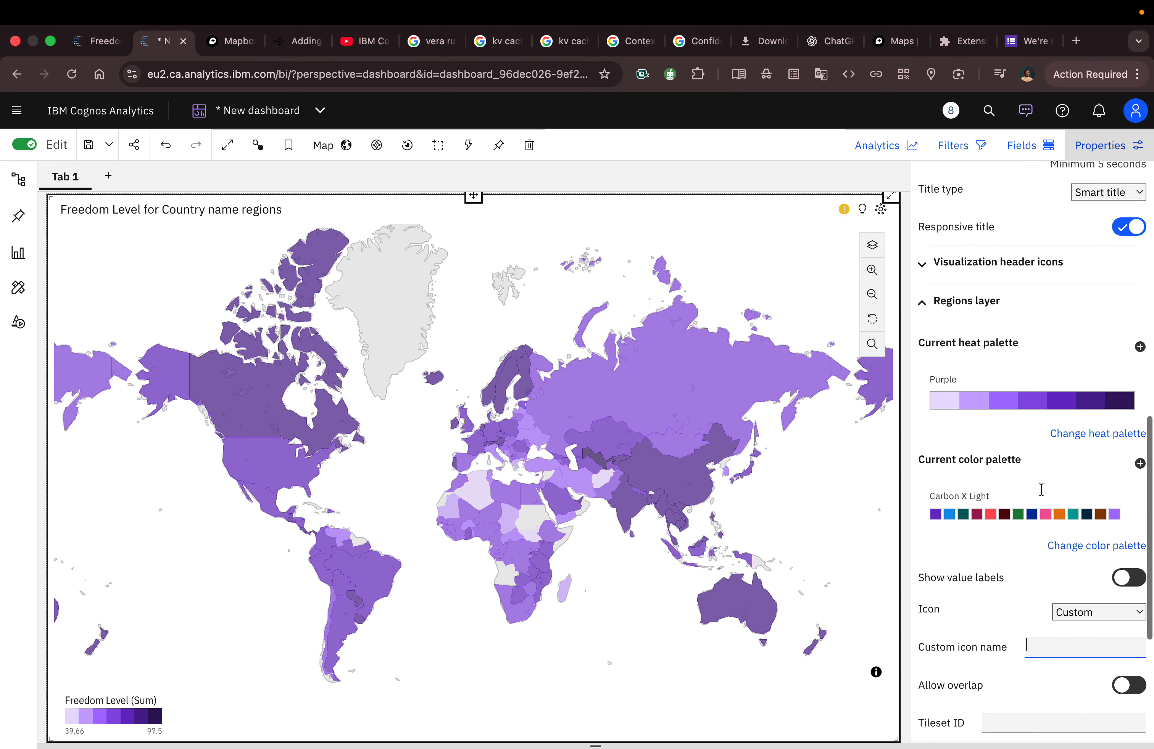
{"action": "scroll", "coordinate": [1041, 495], "scroll_direction": "up", "scroll_amount": 8}
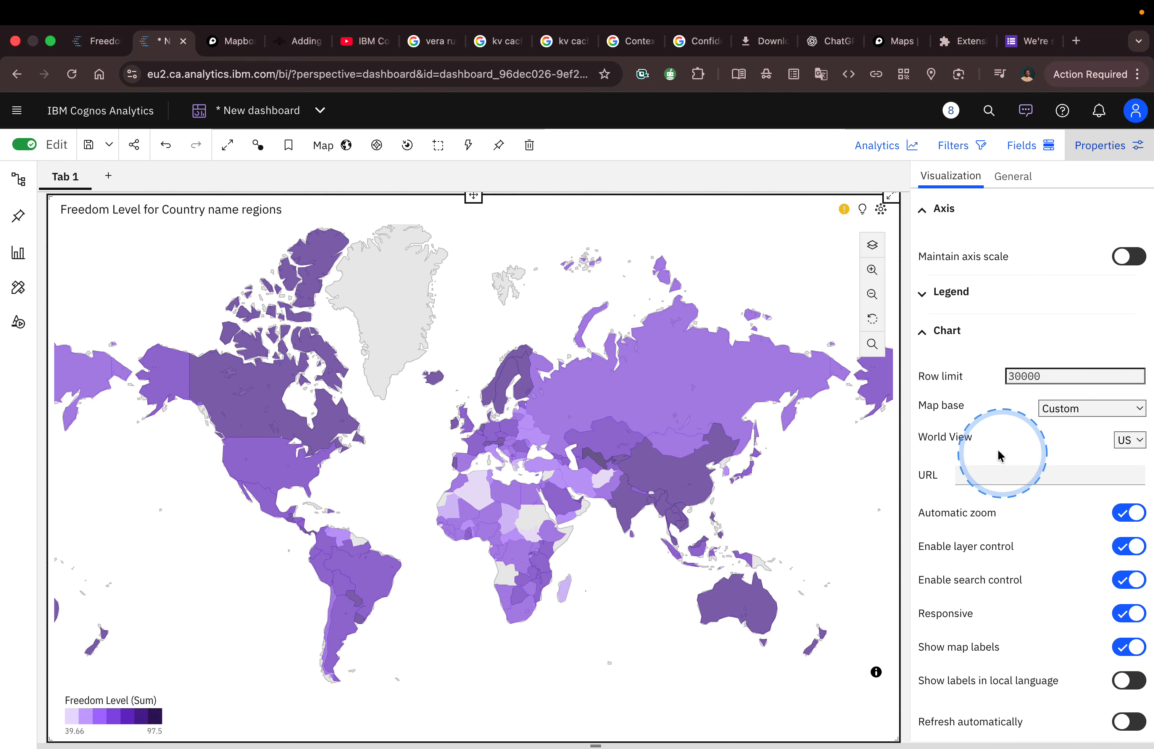
{"action": "left_click", "coordinate": [992, 473]}
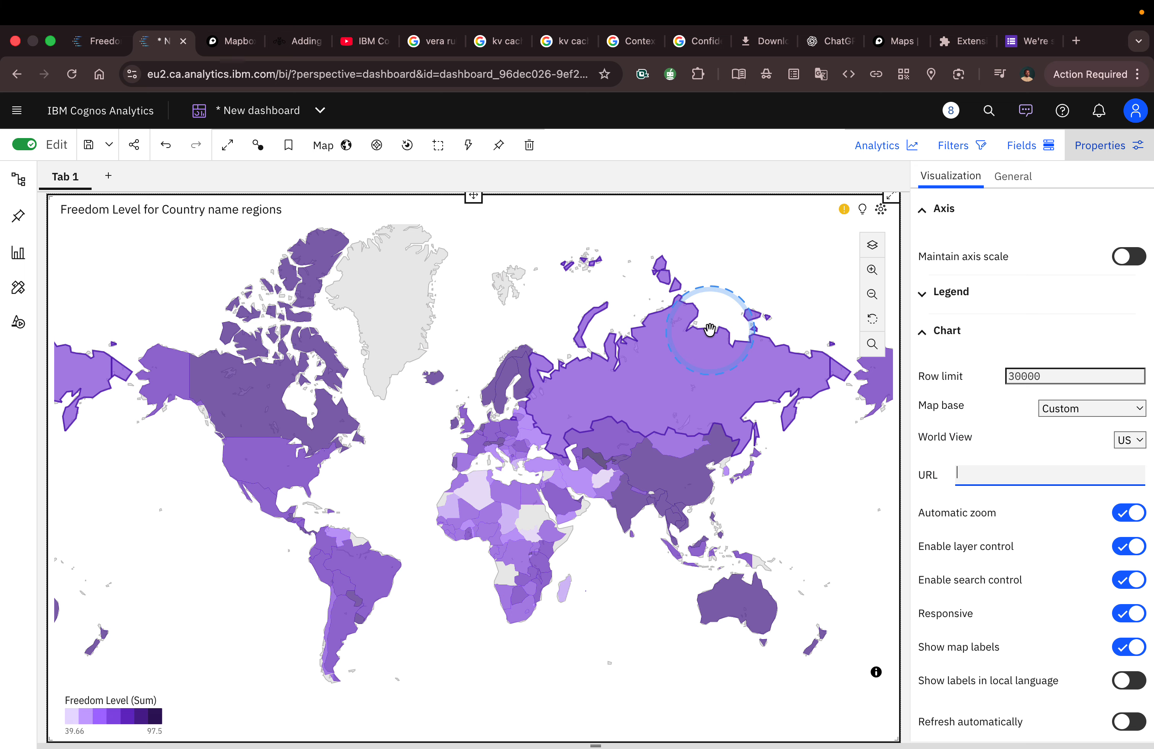
Step: View the Mapbox website, accepting all its cookies, and return to the Cognos Analytics dashboard
{"action": "left_click", "coordinate": [232, 41]}
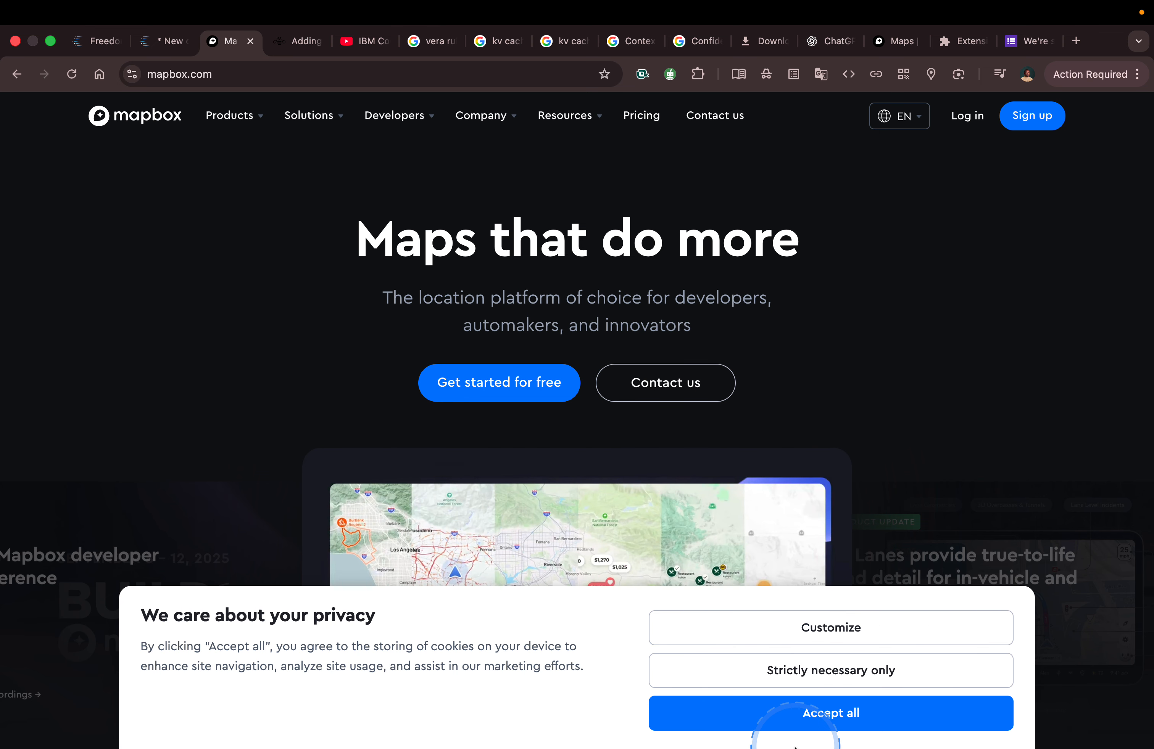
{"action": "left_click", "coordinate": [774, 723]}
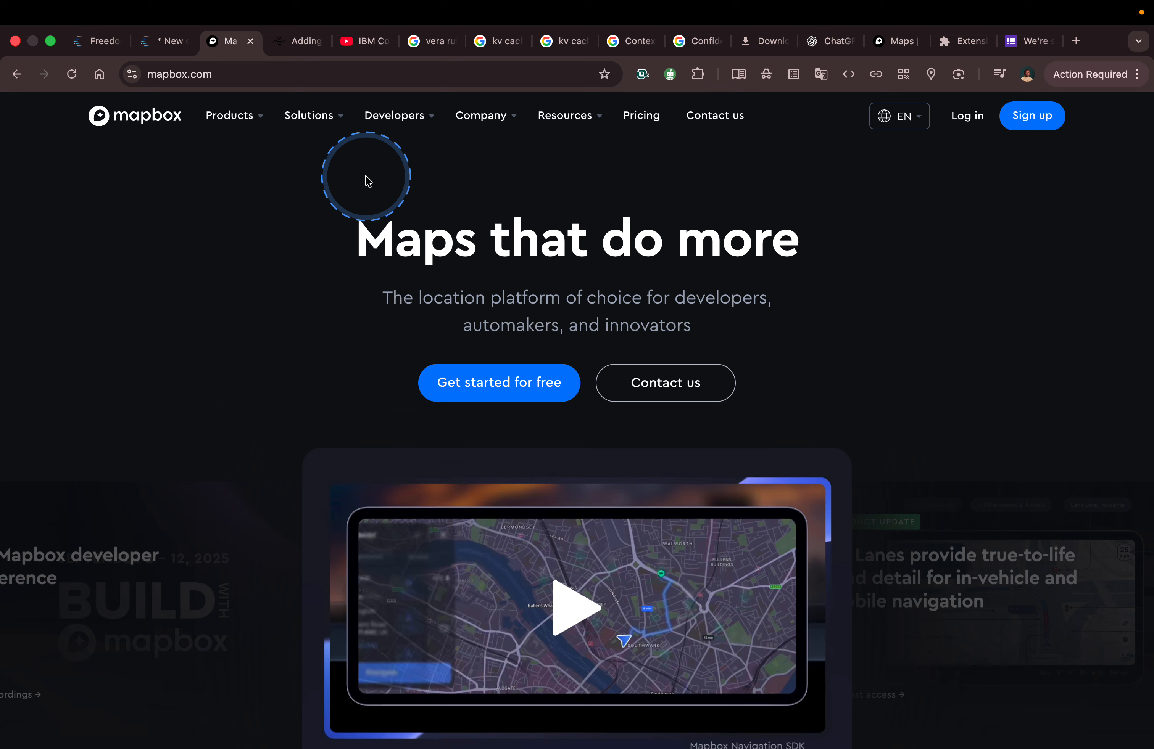
{"action": "left_click", "coordinate": [154, 41]}
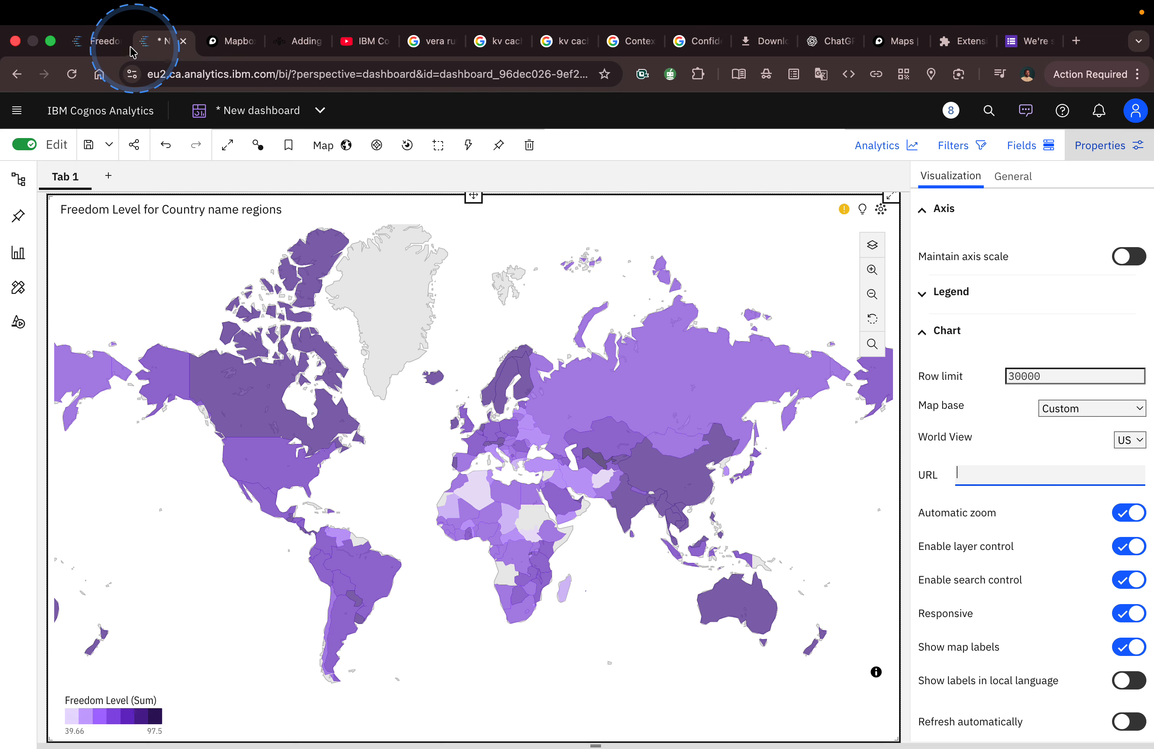